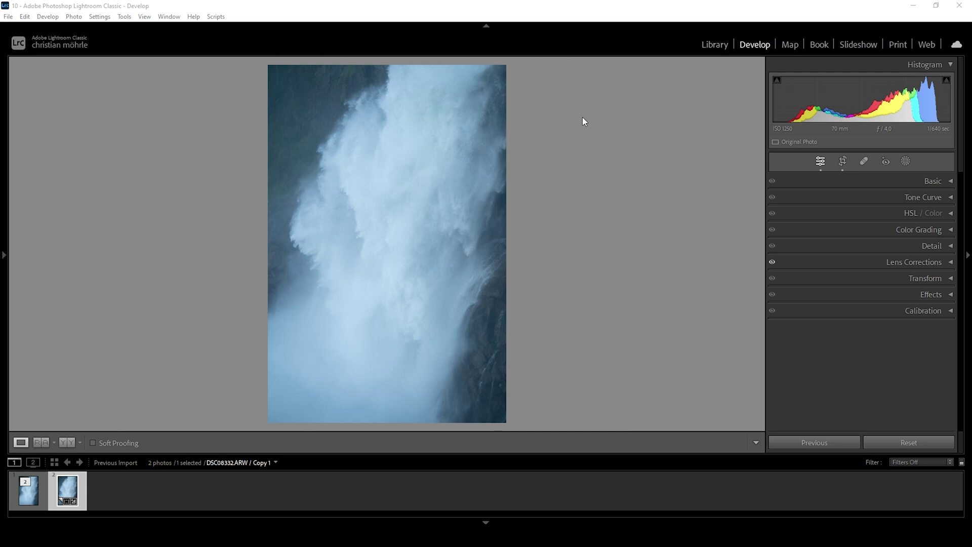
# - In the Basic panel, warm the white balance Temp to 7708
pyautogui.click(944, 183)
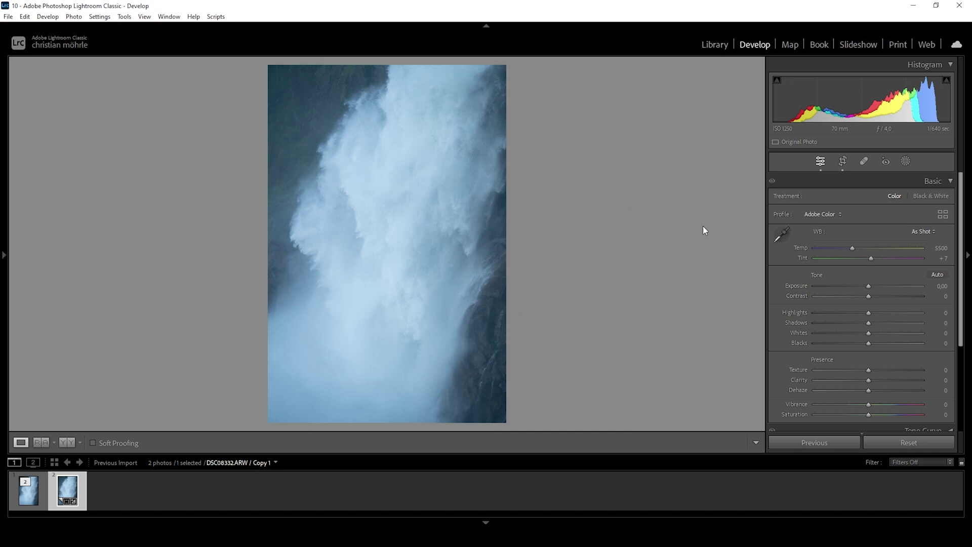
pyautogui.moveTo(852, 248); pyautogui.dragTo(877, 250)
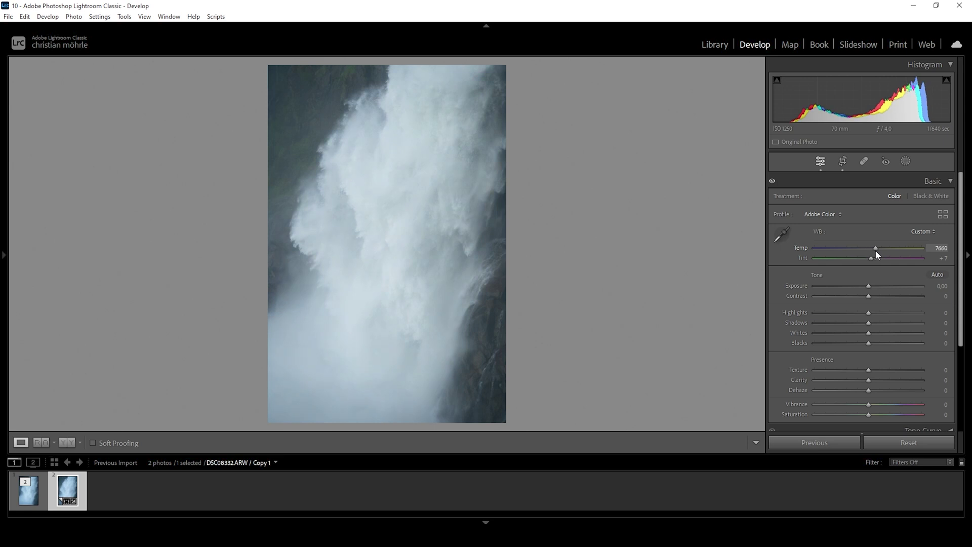
pyautogui.moveTo(876, 250); pyautogui.dragTo(877, 251)
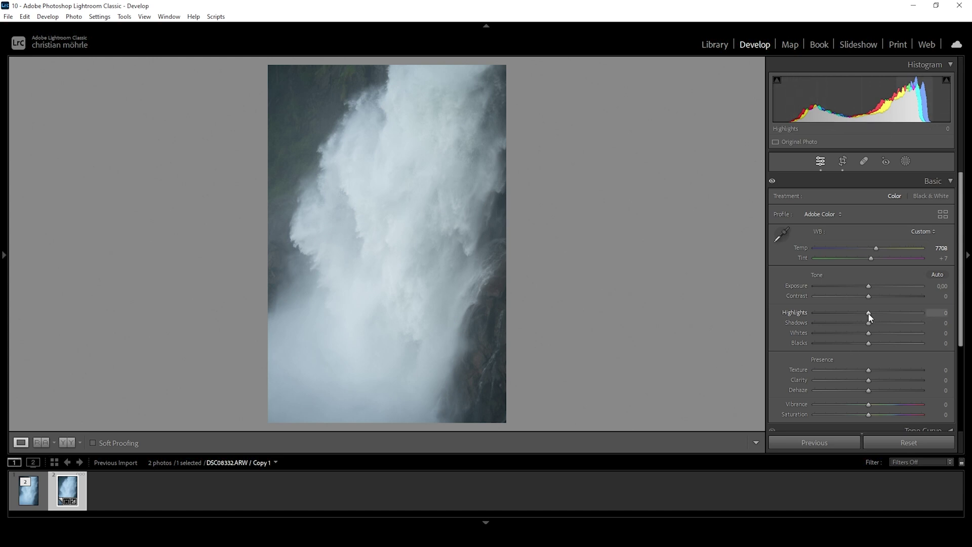
# - Set Highlights to -100, Shadows to -66 and Whites to +63
pyautogui.moveTo(869, 315); pyautogui.dragTo(612, 260)
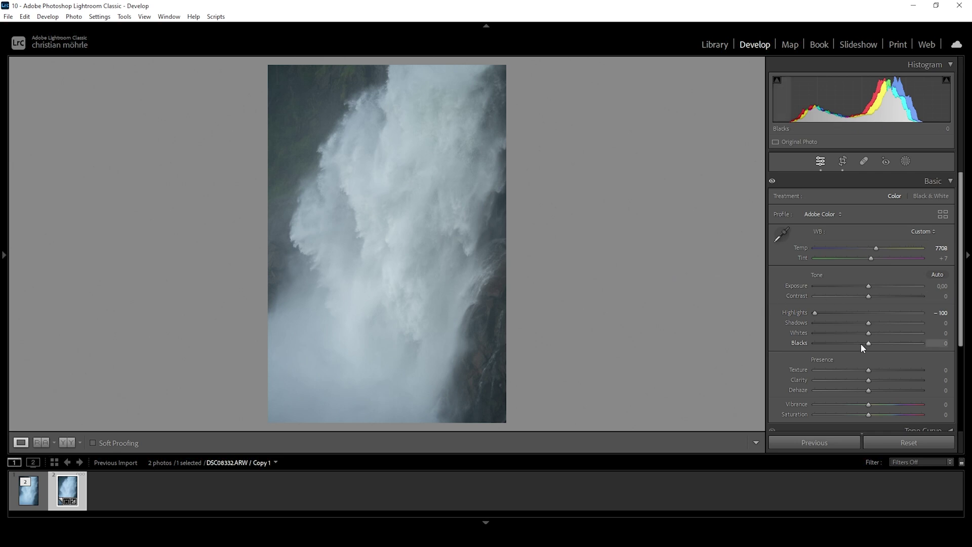
pyautogui.moveTo(868, 324); pyautogui.dragTo(838, 322)
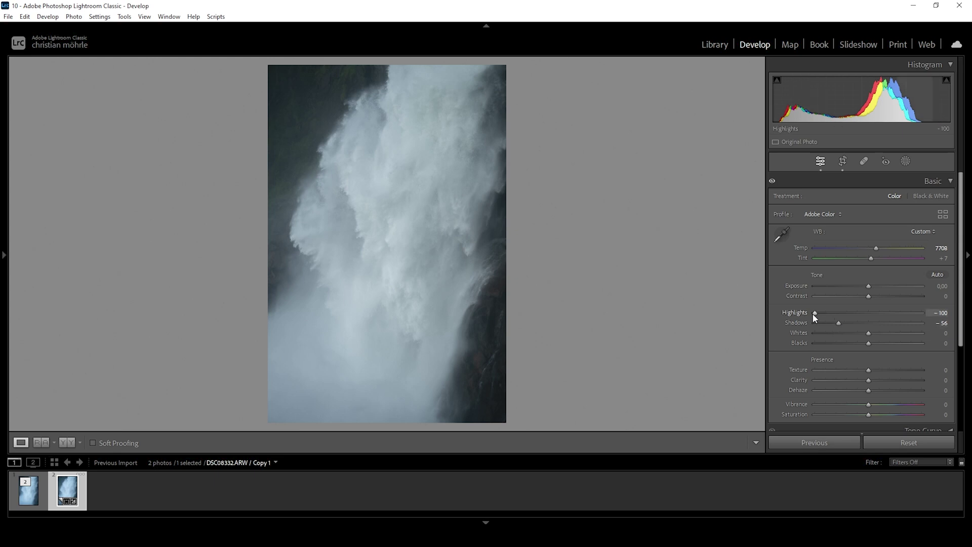
pyautogui.moveTo(838, 325); pyautogui.dragTo(834, 323)
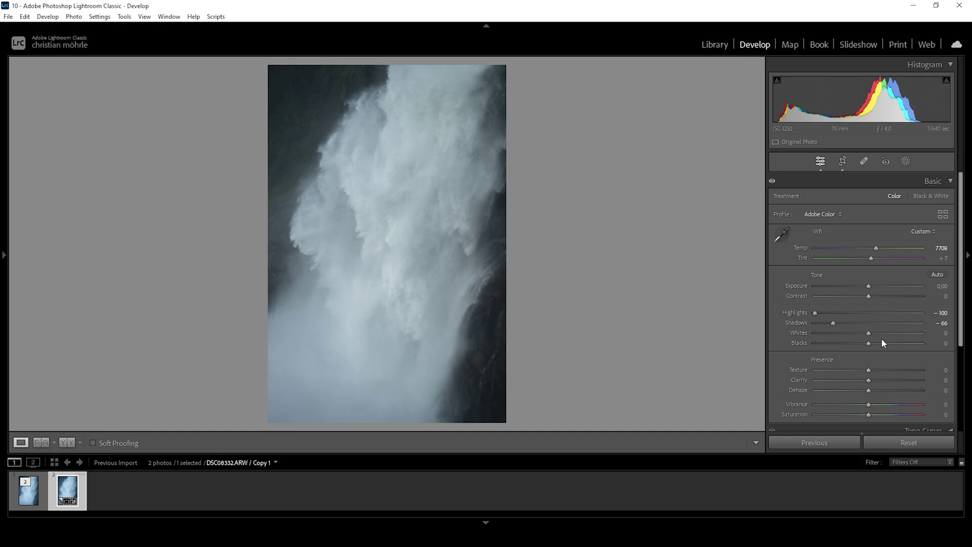
pyautogui.moveTo(871, 332); pyautogui.dragTo(899, 335)
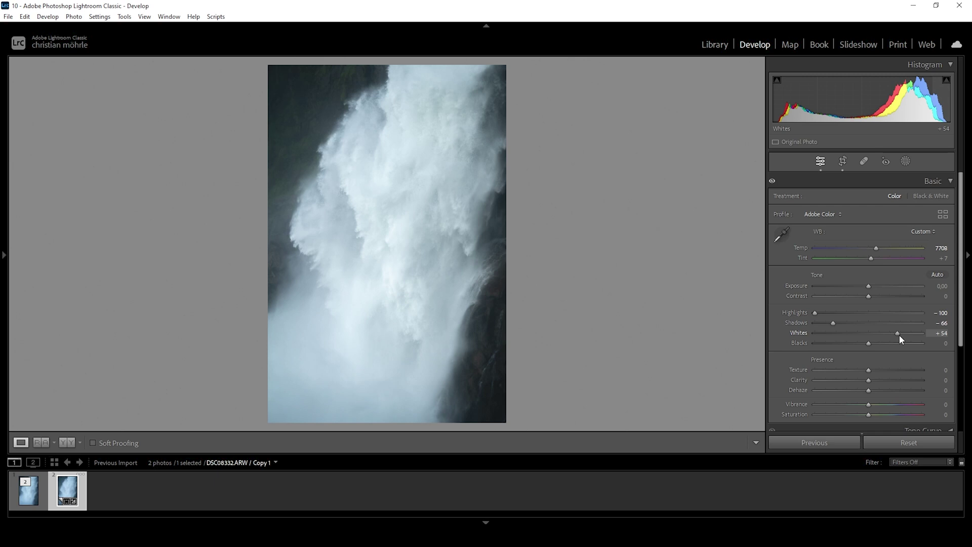
pyautogui.moveTo(899, 335); pyautogui.dragTo(905, 334)
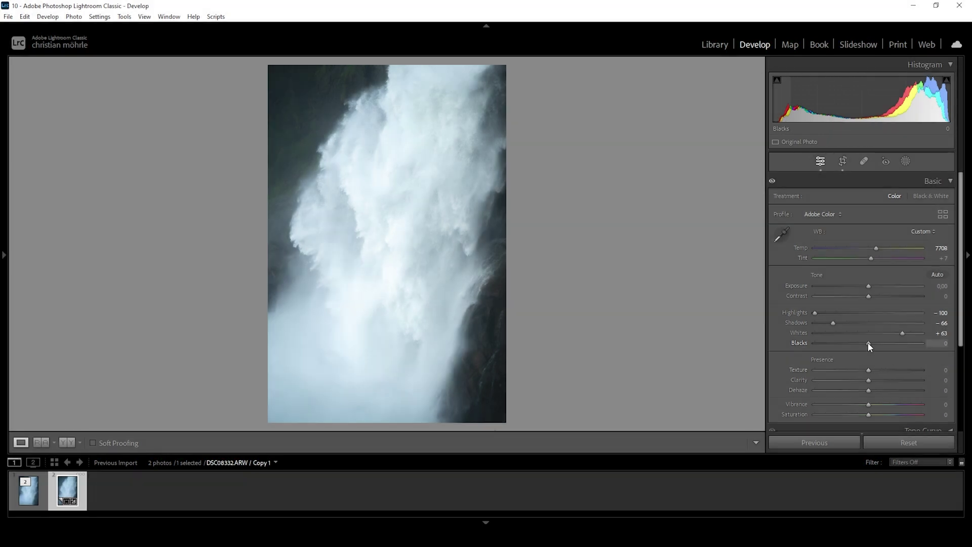
# - Deepen Blacks to -28, then compare the edit briefly in Reference view
pyautogui.moveTo(869, 344); pyautogui.dragTo(854, 347)
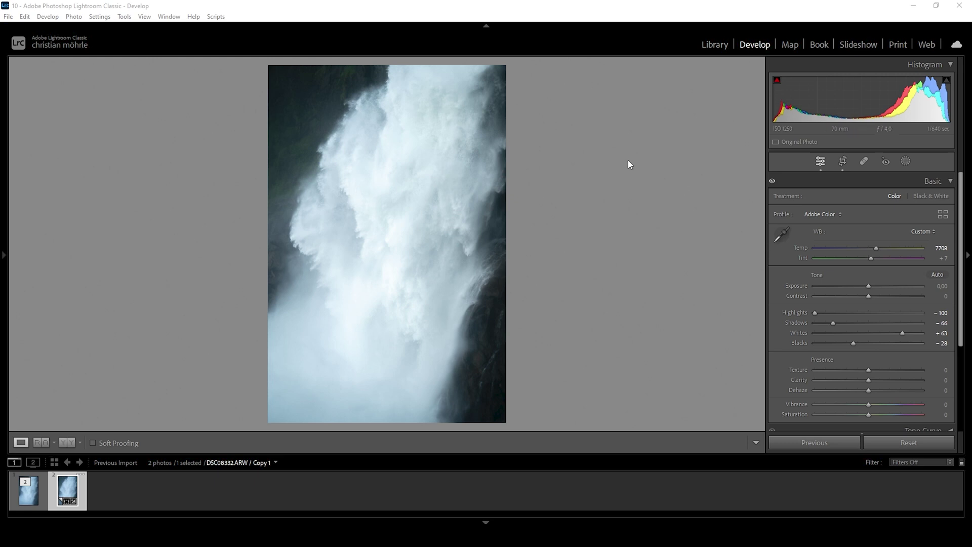
pyautogui.click(45, 442)
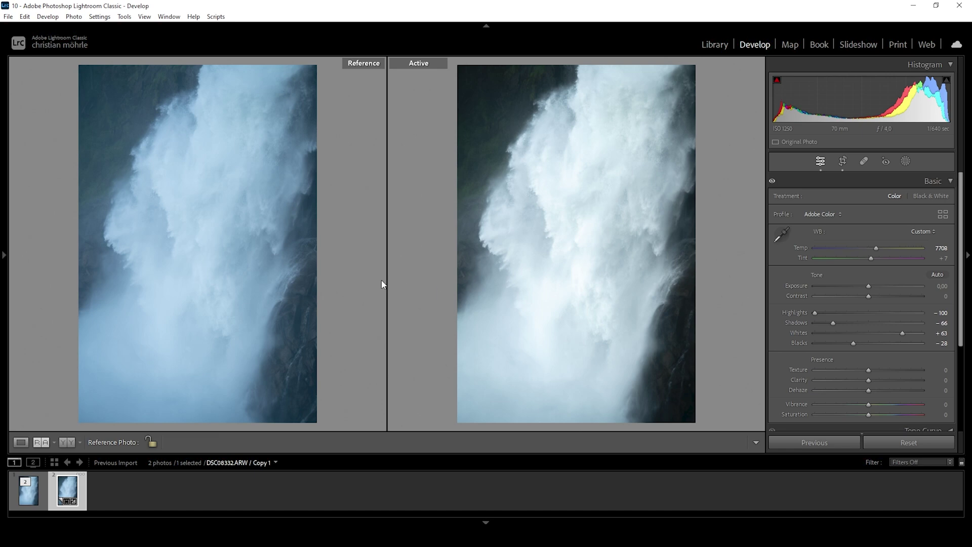
pyautogui.click(21, 442)
# - Set Presence to Texture +14, Clarity +8, Dehaze +2 and Vibrance +22
pyautogui.scroll(-2, 960, 297)
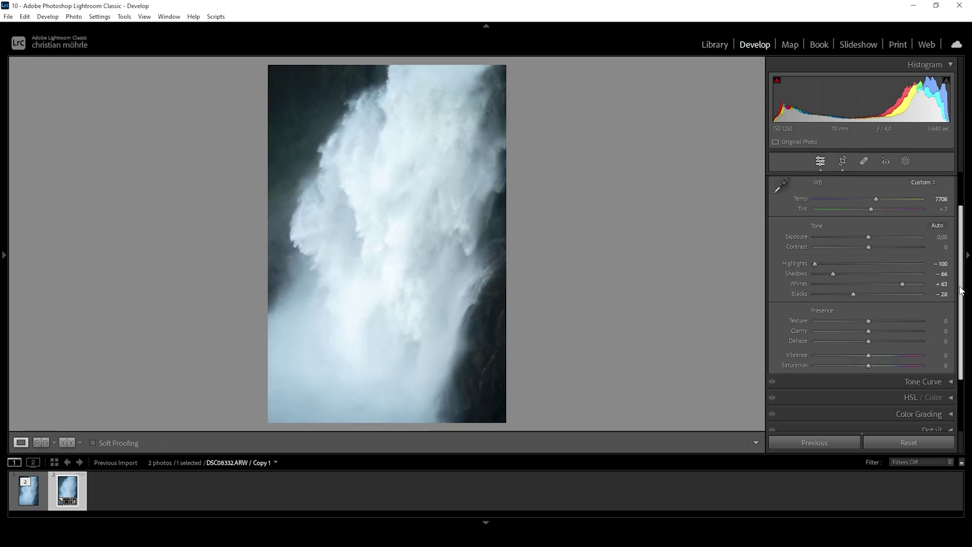
pyautogui.scroll(-1, 961, 290)
pyautogui.scroll(1, 962, 286)
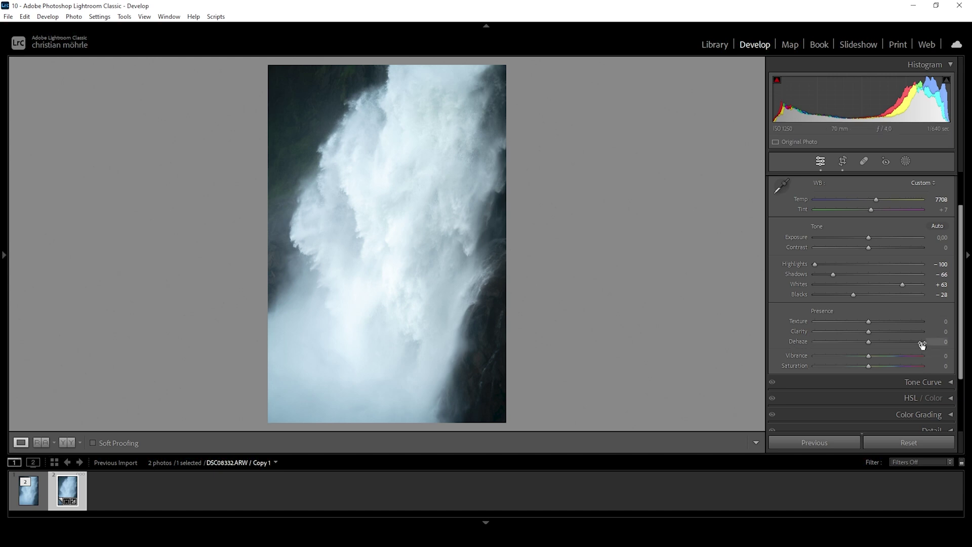
pyautogui.moveTo(869, 324); pyautogui.dragTo(876, 325)
pyautogui.moveTo(865, 330); pyautogui.dragTo(874, 332)
pyautogui.click(872, 330)
pyautogui.moveTo(868, 342); pyautogui.dragTo(871, 341)
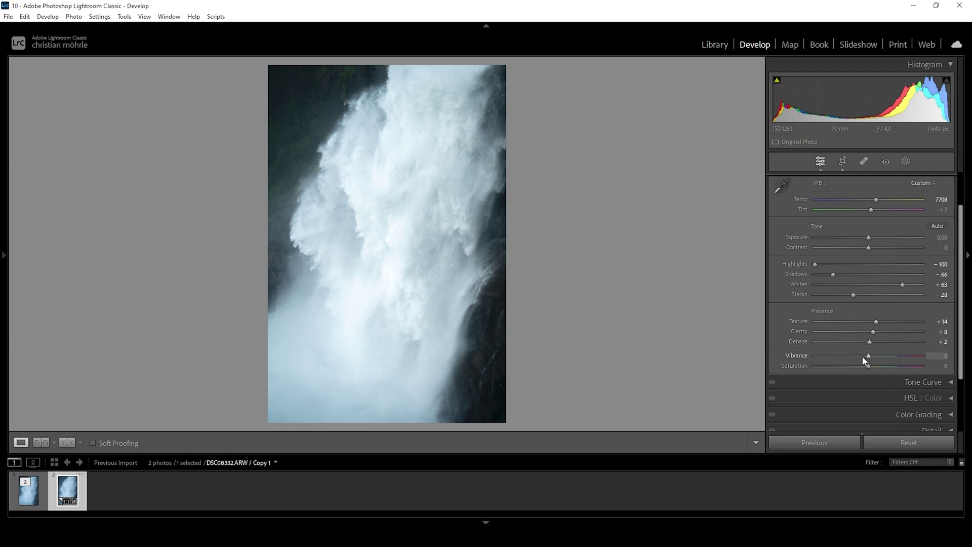
pyautogui.moveTo(868, 356); pyautogui.dragTo(880, 358)
pyautogui.click(906, 161)
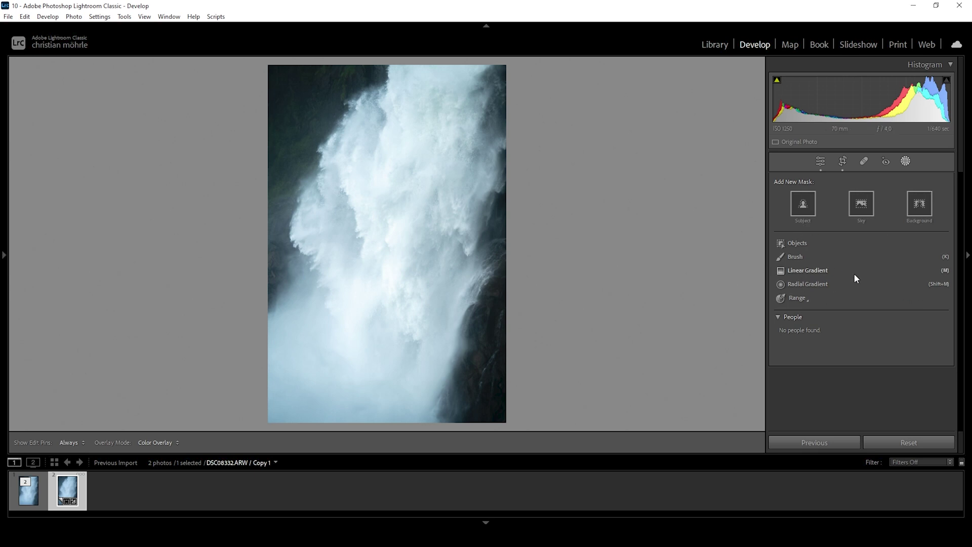
# - Draw a radial gradient (Shift+M) over the lower spray with Blacks 100 and Dehaze -28
pyautogui.hotkey('shift', 'm')
pyautogui.moveTo(196, 334); pyautogui.dragTo(438, 444)
pyautogui.moveTo(196, 334); pyautogui.dragTo(250, 398)
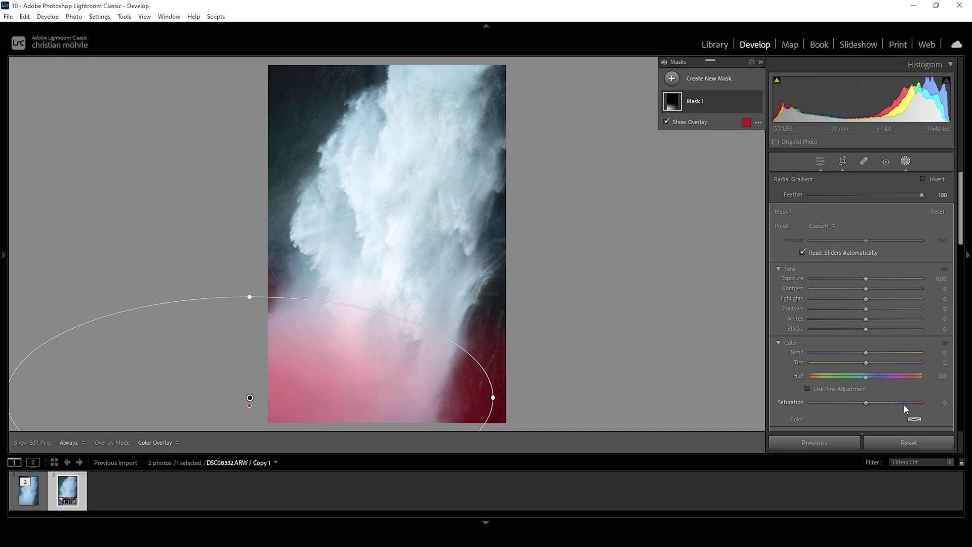
pyautogui.moveTo(867, 329); pyautogui.dragTo(922, 329)
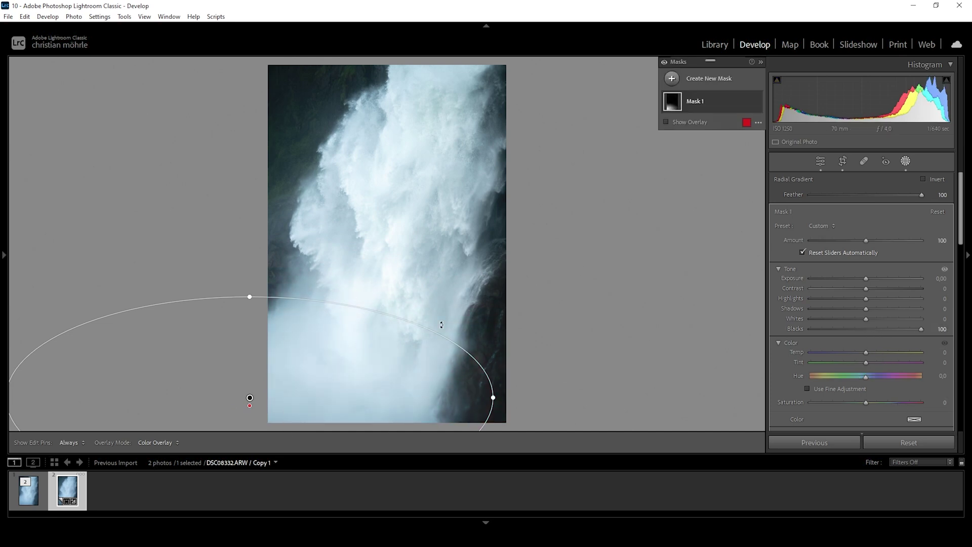
pyautogui.scroll(-6, 839, 362)
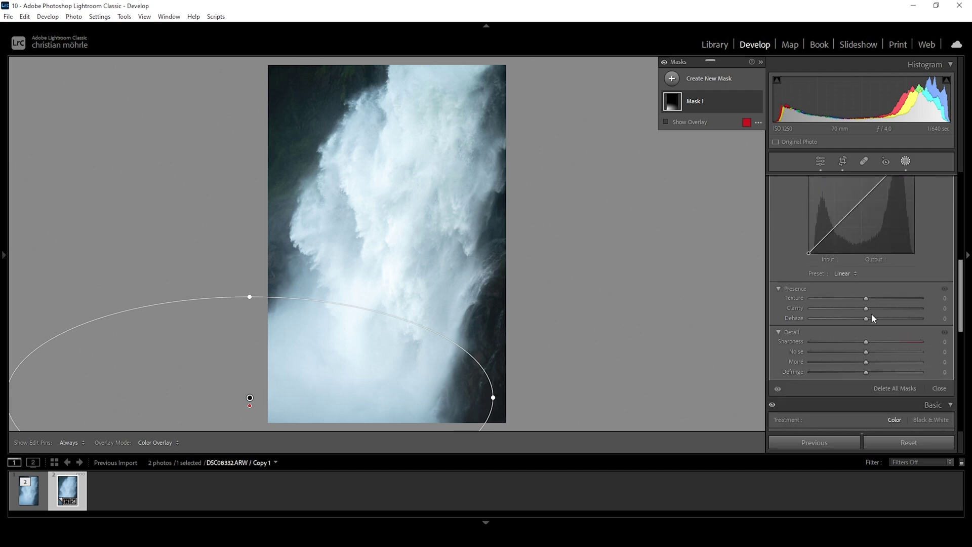
pyautogui.moveTo(866, 318); pyautogui.dragTo(851, 319)
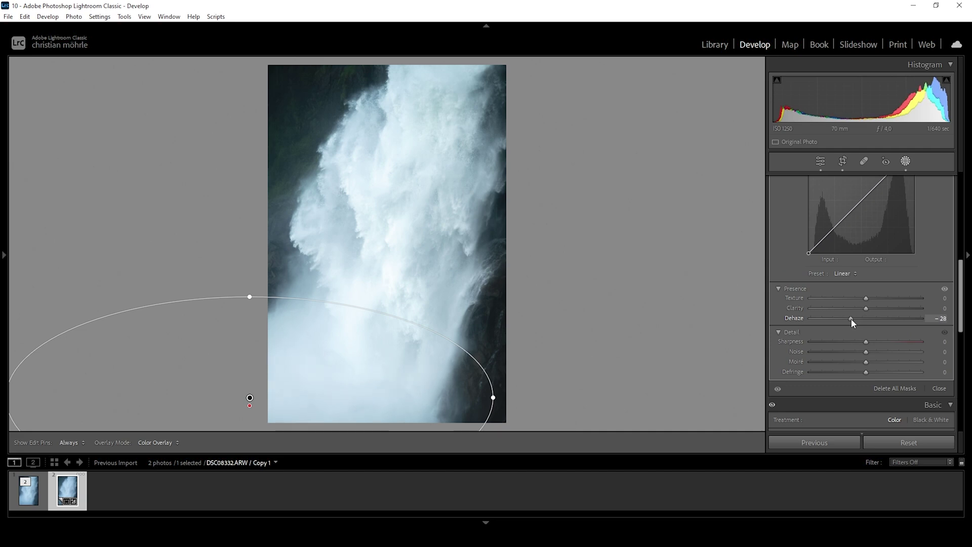
pyautogui.moveTo(851, 318); pyautogui.dragTo(851, 317)
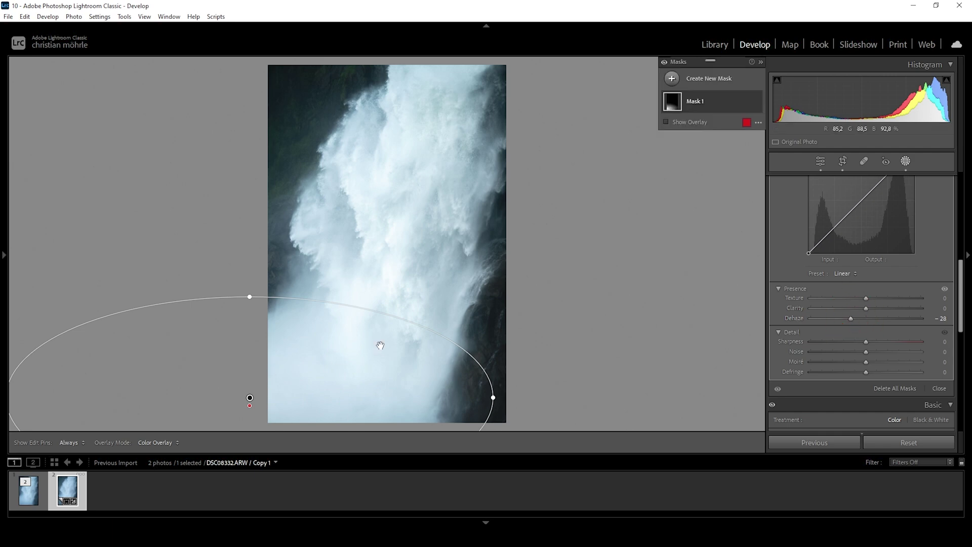
pyautogui.click(672, 79)
# - Draw a linear gradient up from the bottom-left and raise its Exposure to +0.59
pyautogui.click(725, 185)
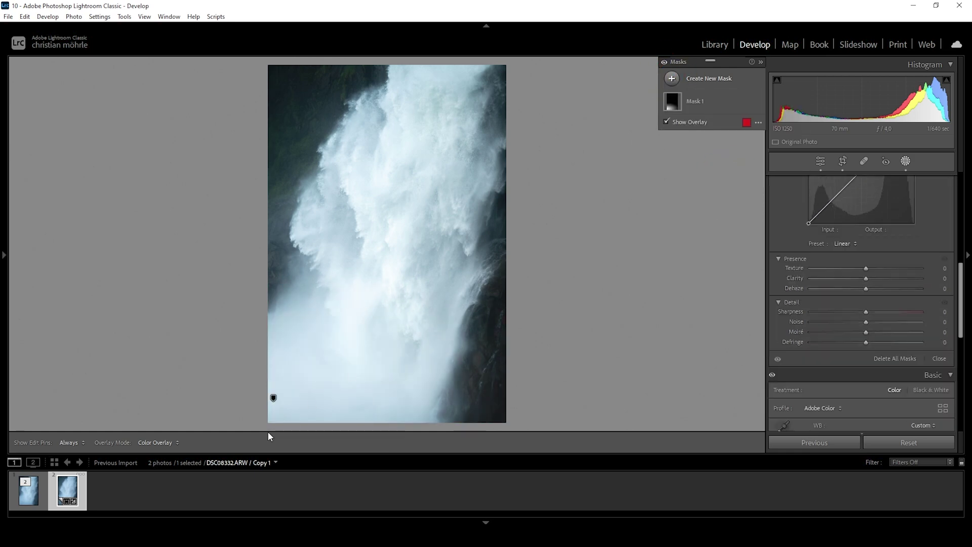
pyautogui.moveTo(269, 429); pyautogui.dragTo(318, 325)
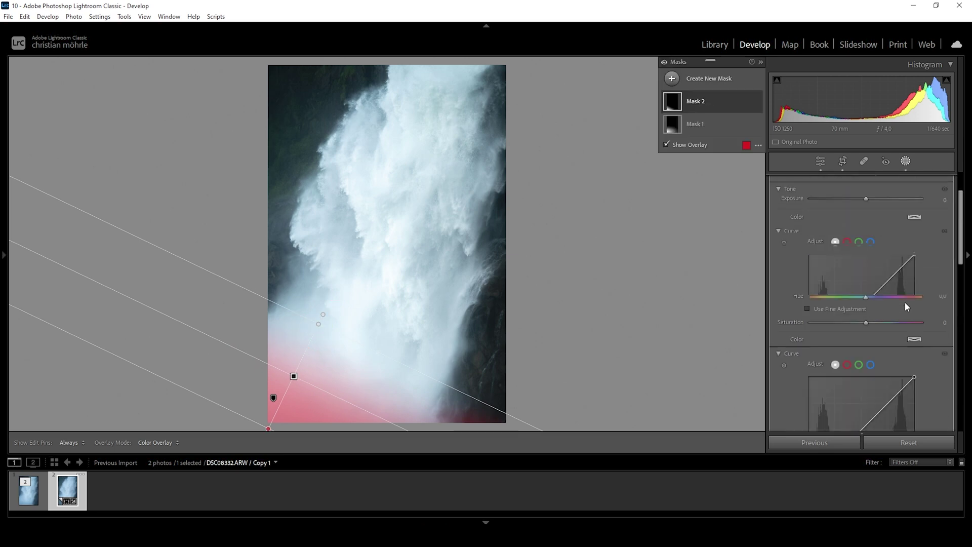
pyautogui.moveTo(866, 262); pyautogui.dragTo(872, 264)
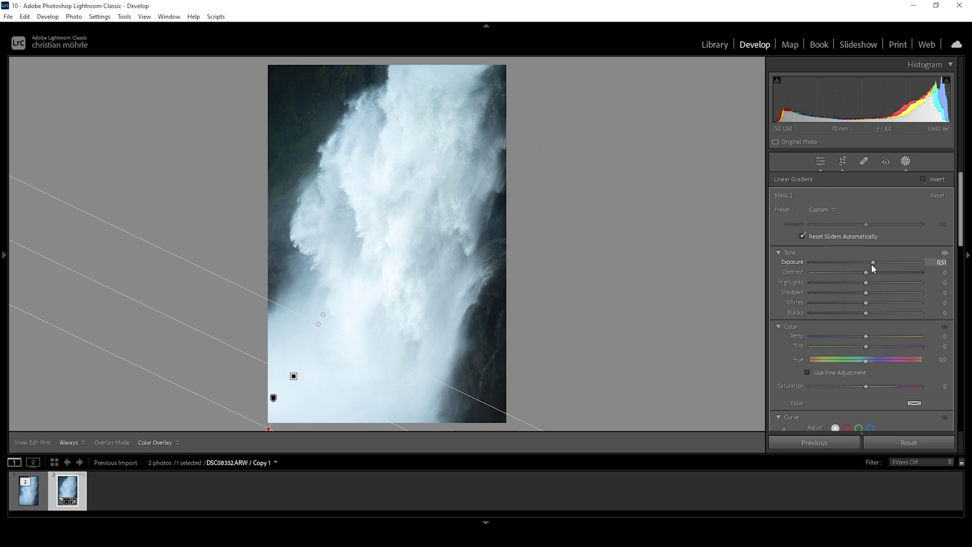
pyautogui.moveTo(872, 264); pyautogui.dragTo(873, 268)
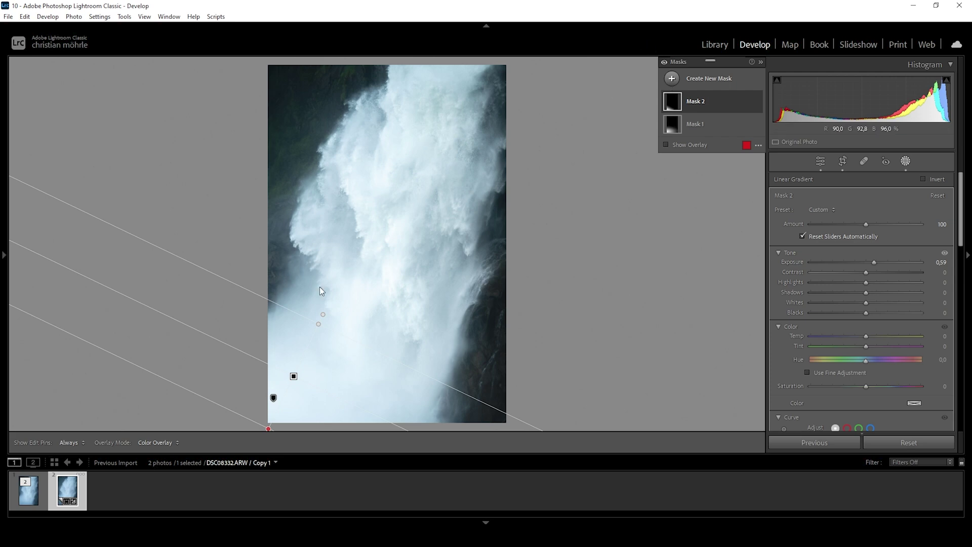
# - Draw a rotated radial gradient over the waterfall's centre and hide the red overlay
pyautogui.click(672, 79)
pyautogui.click(732, 199)
pyautogui.moveTo(396, 205); pyautogui.dragTo(482, 360)
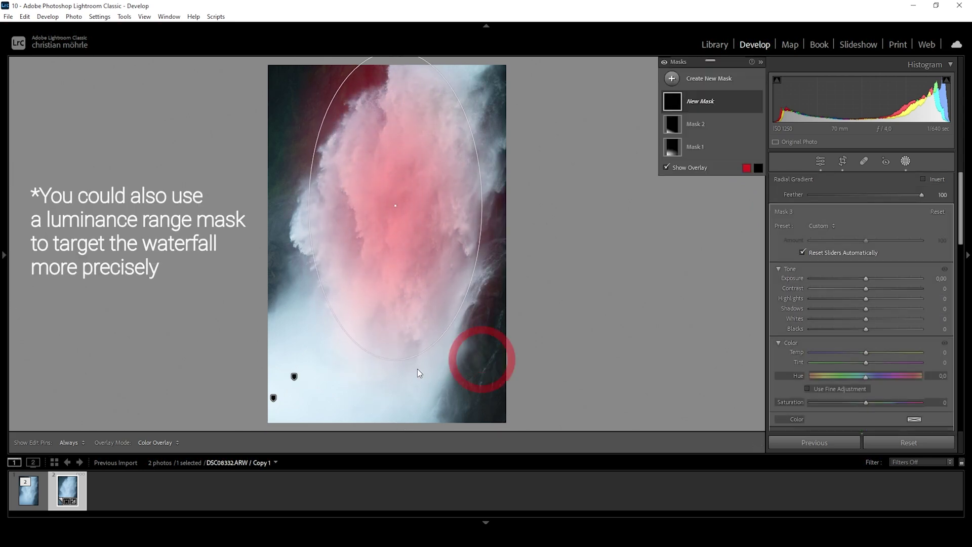
pyautogui.moveTo(403, 367); pyautogui.dragTo(360, 369)
pyautogui.moveTo(414, 186); pyautogui.dragTo(419, 193)
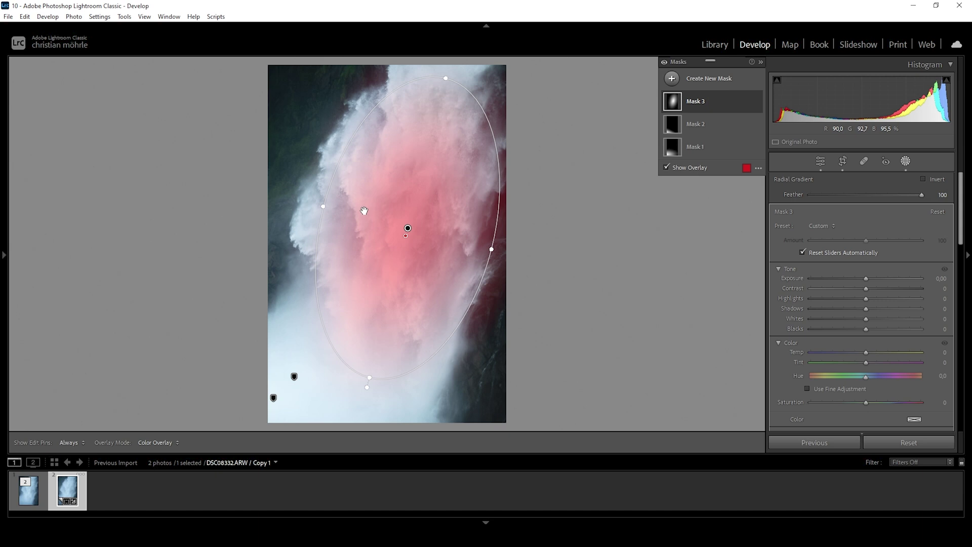
pyautogui.click(866, 309)
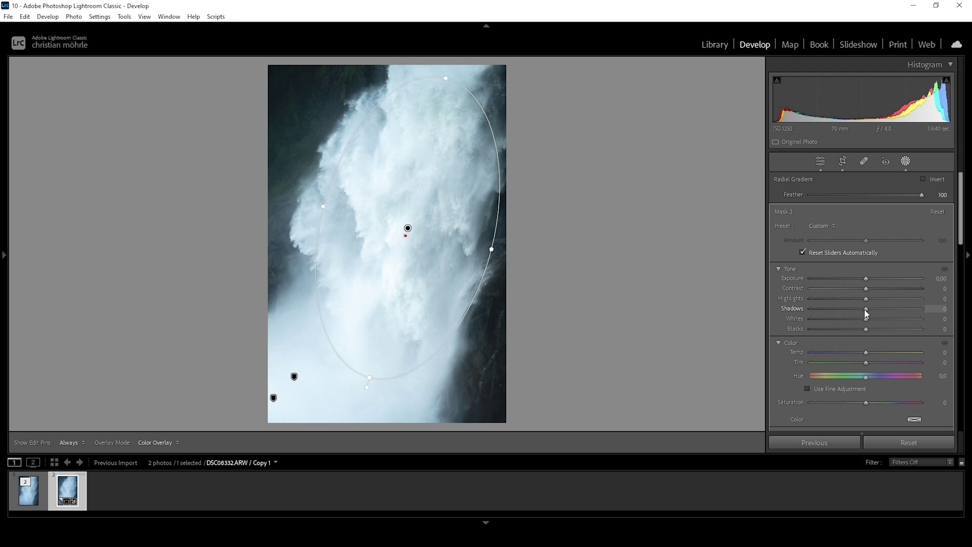
# - In Mask 3, darken shadows, add contrast, and set Texture +43 and Clarity +100
pyautogui.moveTo(865, 310); pyautogui.dragTo(831, 310)
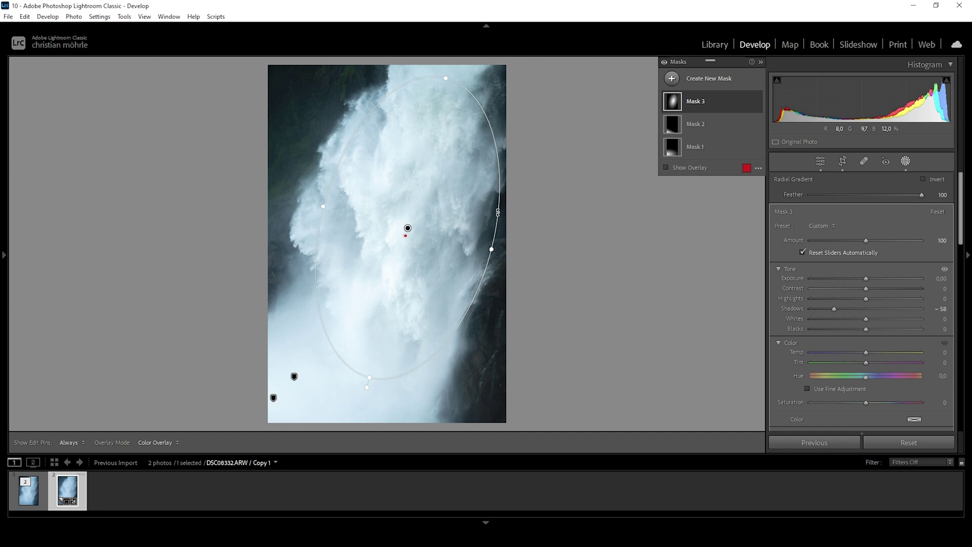
pyautogui.moveTo(865, 293); pyautogui.dragTo(885, 292)
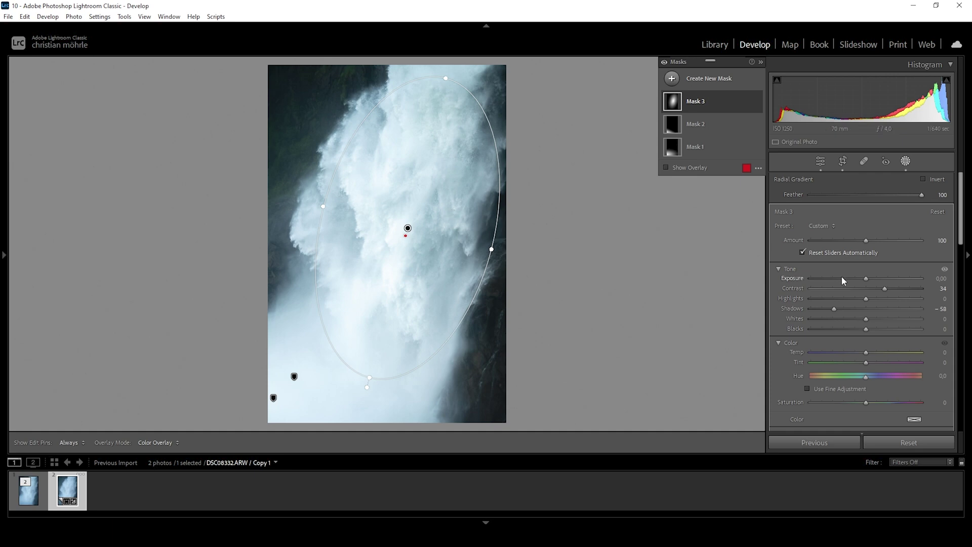
pyautogui.scroll(-10, 889, 337)
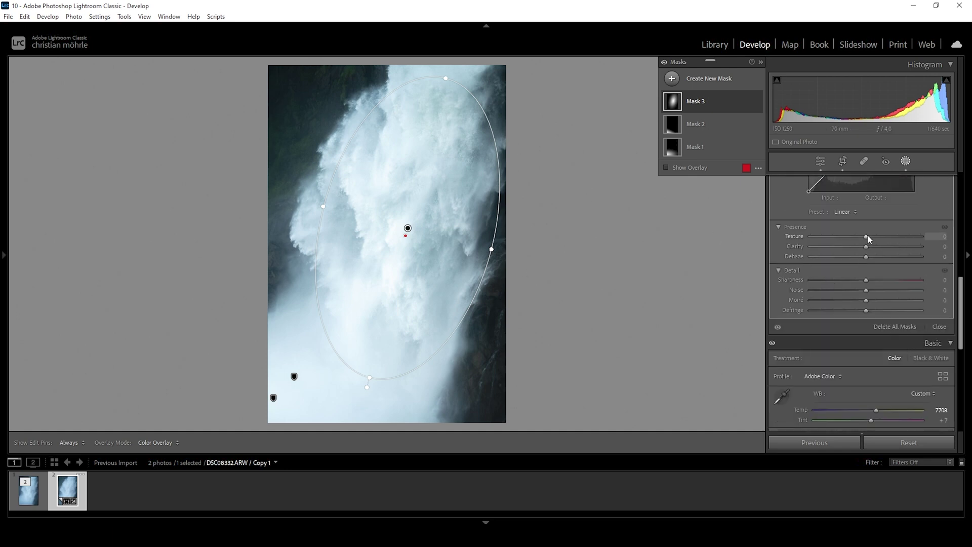
pyautogui.moveTo(868, 235); pyautogui.dragTo(874, 236)
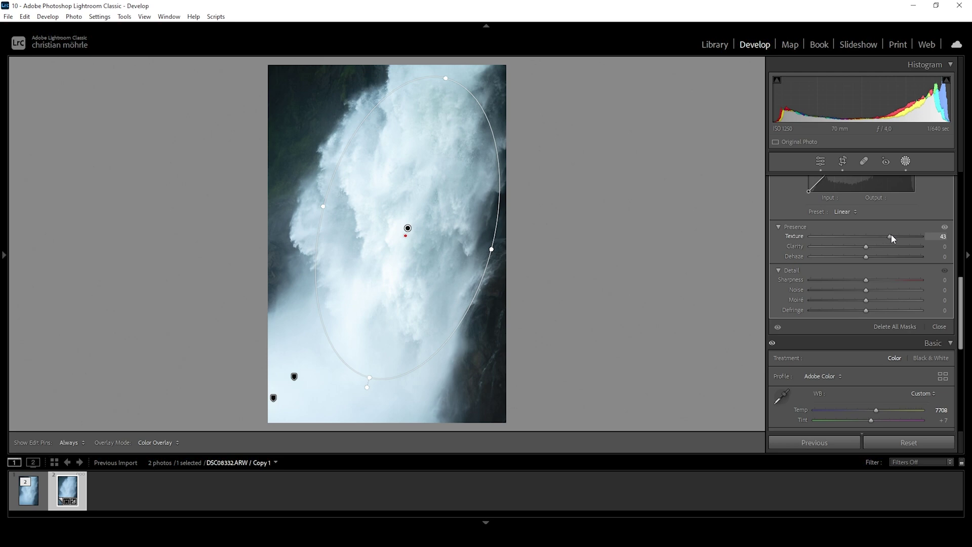
pyautogui.moveTo(891, 235); pyautogui.dragTo(866, 246)
pyautogui.moveTo(931, 251); pyautogui.dragTo(923, 248)
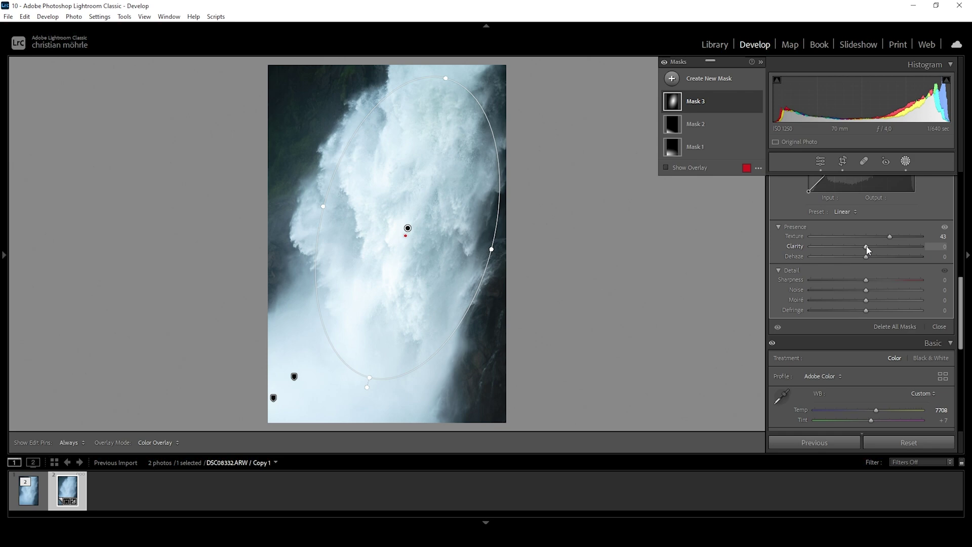
pyautogui.moveTo(865, 247); pyautogui.dragTo(921, 247)
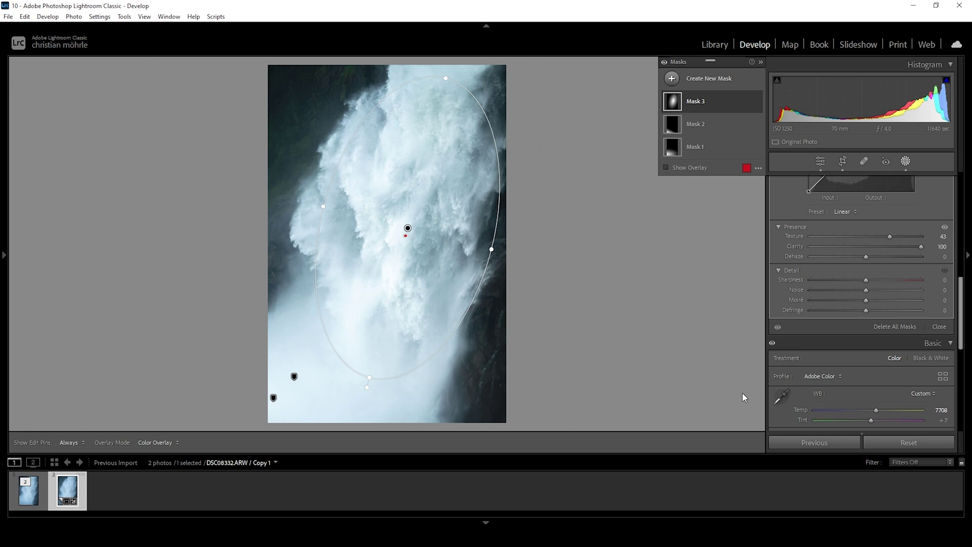
# - Draw a fourth radial gradient over the falls' left side with Contrast +17 and Clarity +69
pyautogui.click(668, 82)
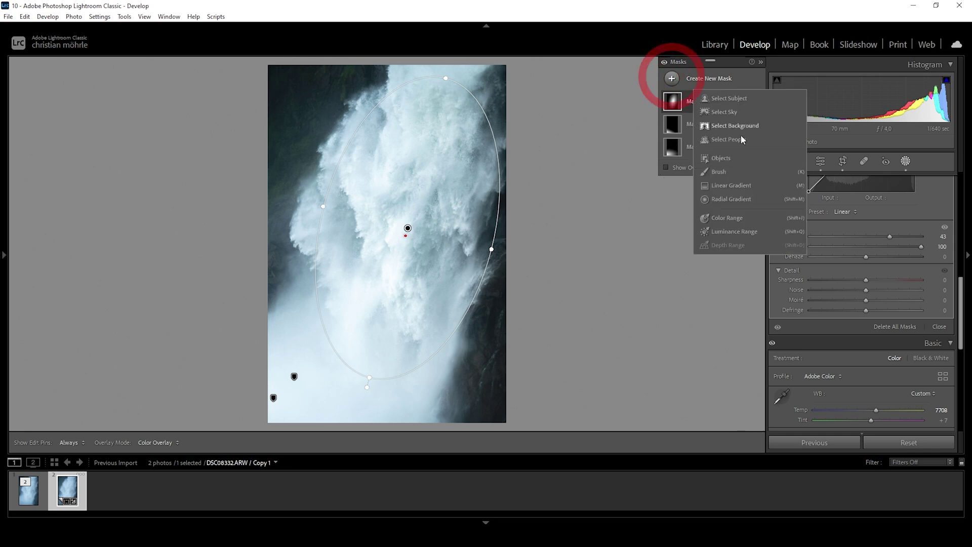
pyautogui.click(732, 202)
pyautogui.moveTo(388, 188); pyautogui.dragTo(346, 195)
pyautogui.moveTo(394, 73); pyautogui.dragTo(364, 163)
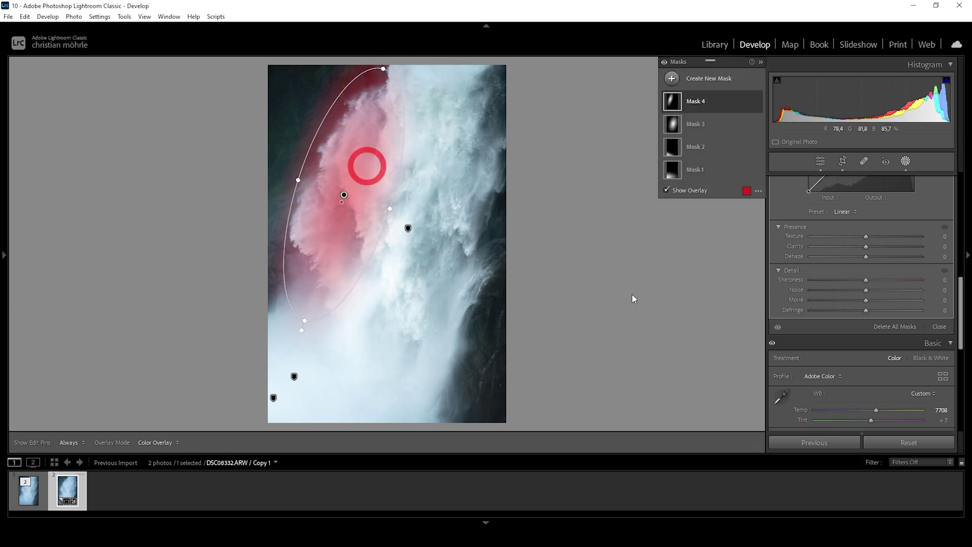
pyautogui.scroll(3, 898, 314)
pyautogui.scroll(3, 900, 298)
pyautogui.moveTo(868, 288); pyautogui.dragTo(903, 309)
pyautogui.scroll(-6, 878, 304)
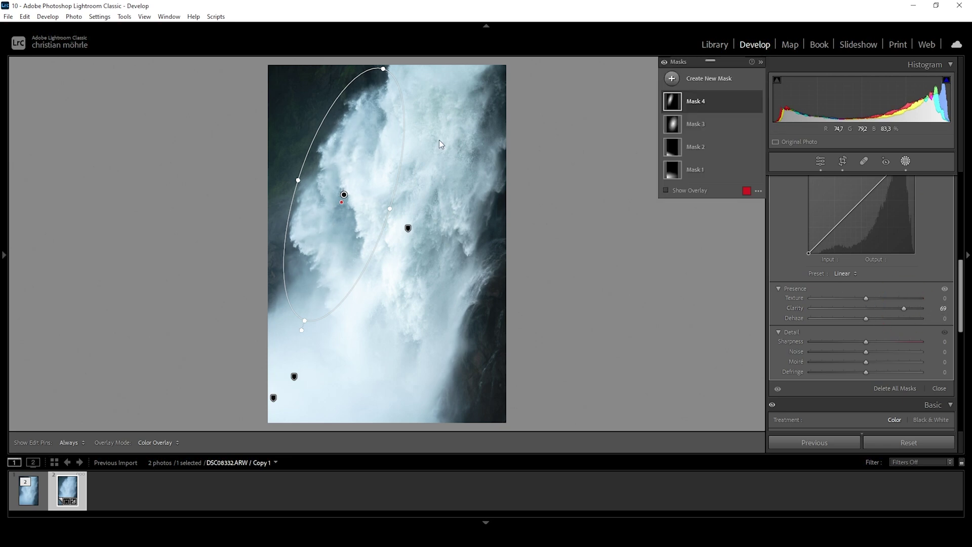
pyautogui.click(672, 79)
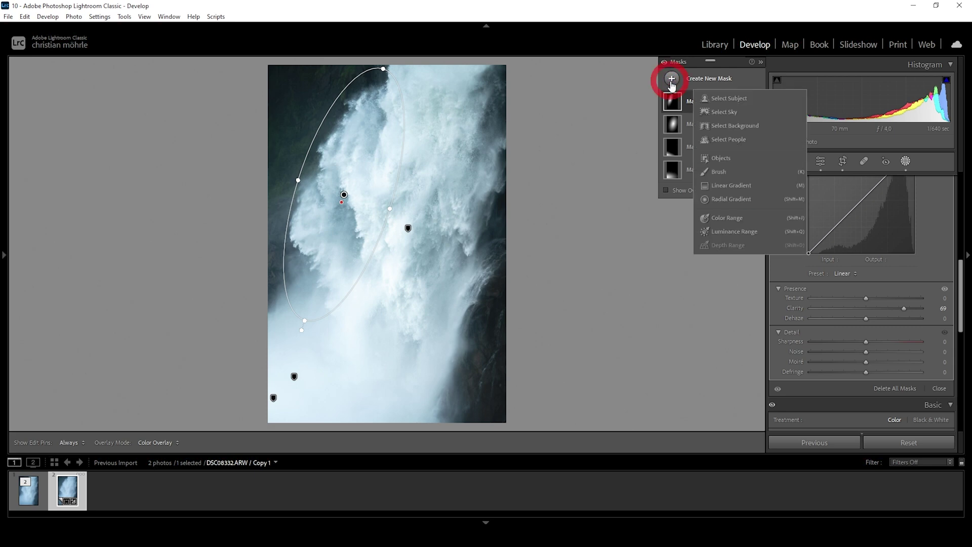
# - Draw a large fifth radial gradient over the upper falls with Texture +32 and Clarity +36
pyautogui.click(740, 200)
pyautogui.moveTo(412, 217); pyautogui.dragTo(514, 360)
pyautogui.moveTo(451, 100); pyautogui.dragTo(467, 85)
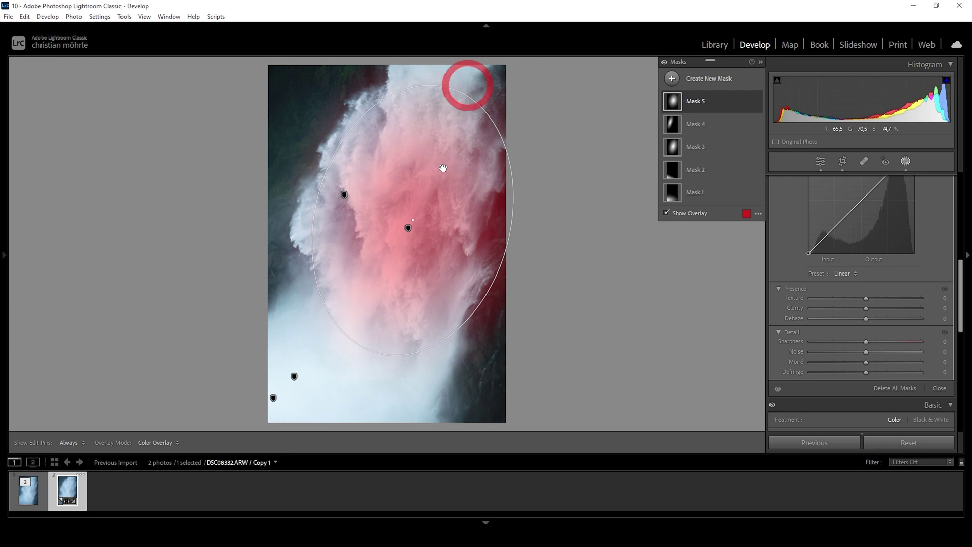
pyautogui.scroll(-3, 837, 333)
pyautogui.scroll(3, 871, 335)
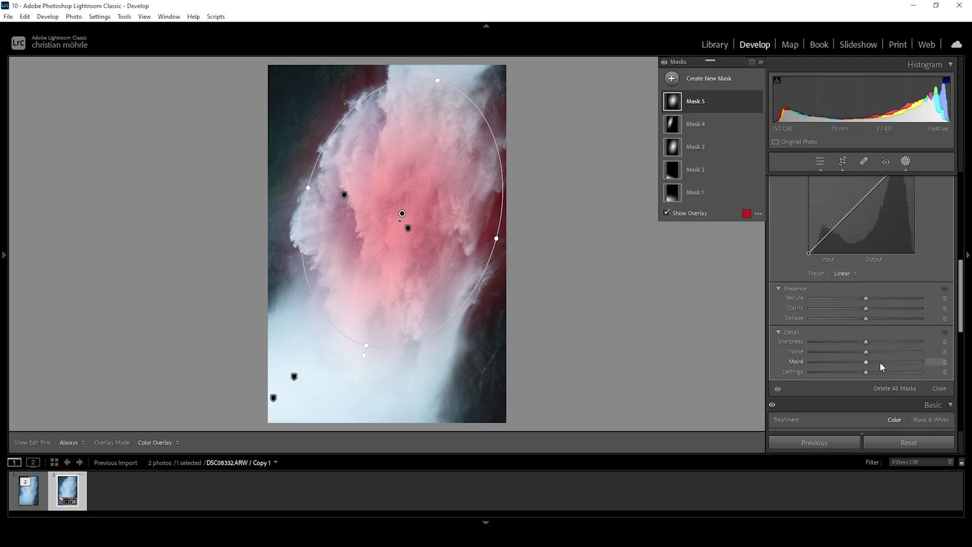
pyautogui.moveTo(868, 308); pyautogui.dragTo(887, 303)
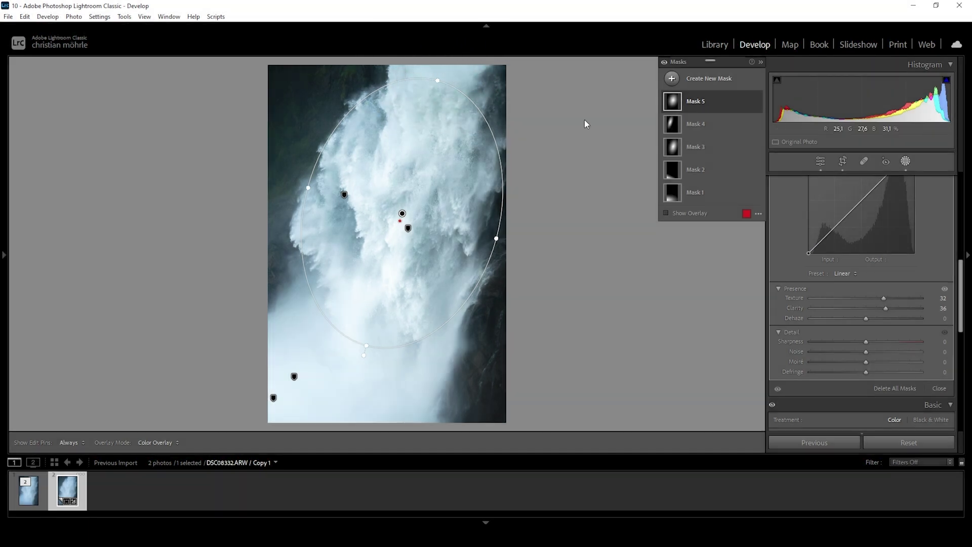
pyautogui.click(699, 80)
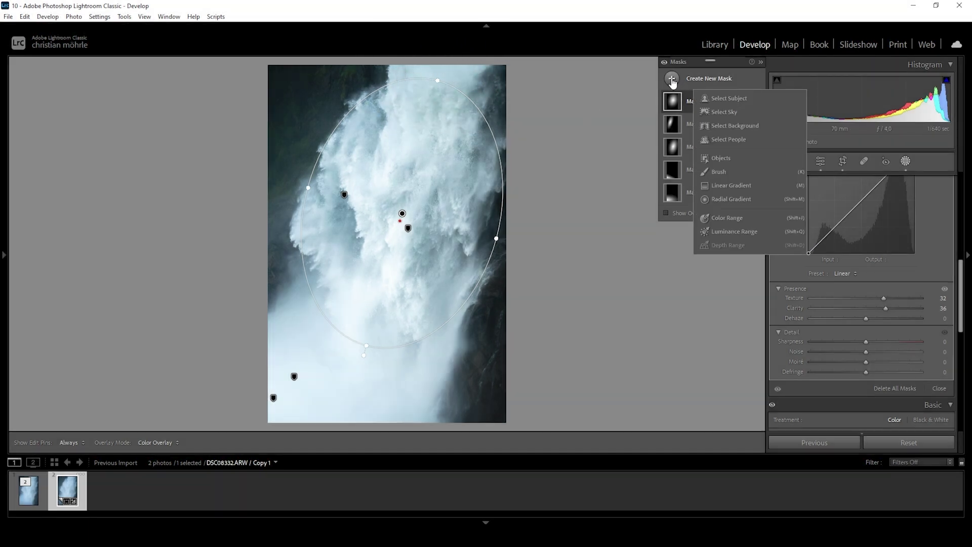
# - Place a sixth radial gradient at the top-right corner with Exposure +0.55 and Blacks +42
pyautogui.click(730, 198)
pyautogui.moveTo(529, 100); pyautogui.dragTo(661, 184)
pyautogui.moveTo(533, 106); pyautogui.dragTo(503, 61)
pyautogui.scroll(3, 886, 355)
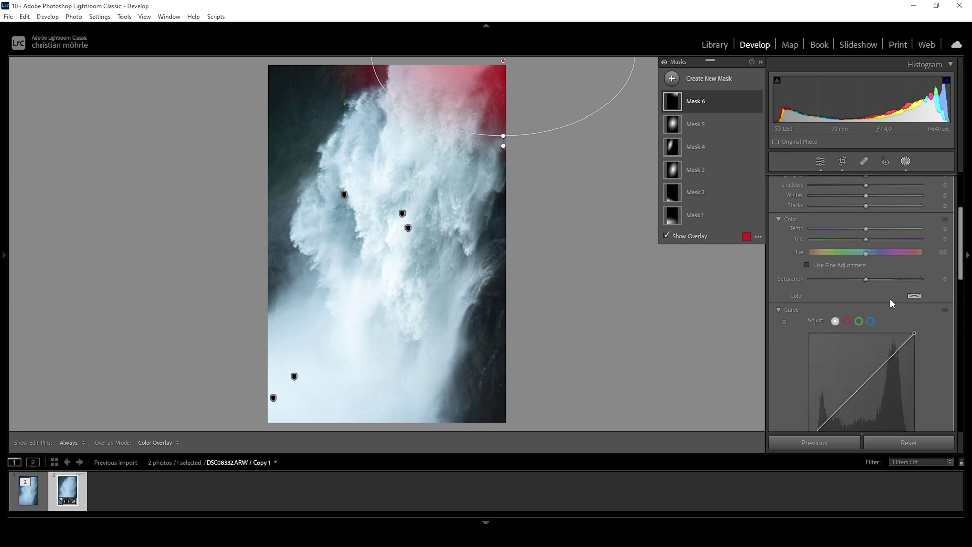
pyautogui.scroll(3, 890, 299)
pyautogui.moveTo(866, 278); pyautogui.dragTo(881, 278)
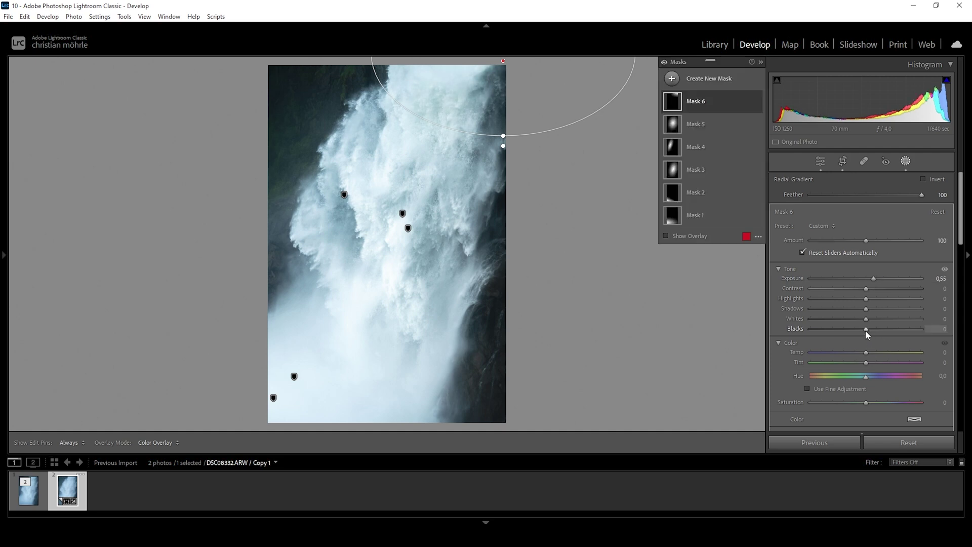
pyautogui.moveTo(866, 329); pyautogui.dragTo(888, 329)
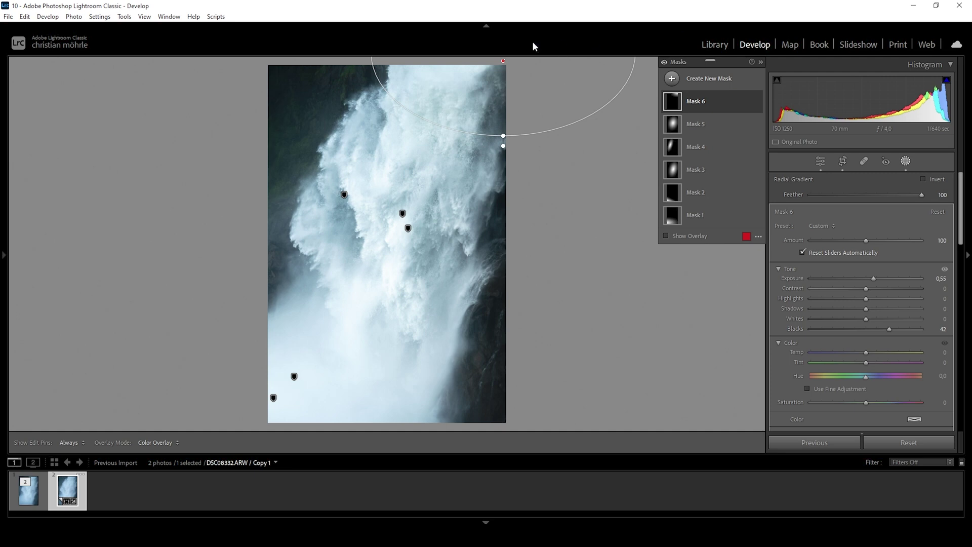
# - Toggle all six masks off and back on to compare, then exit masking and collapse Basic
pyautogui.click(664, 63)
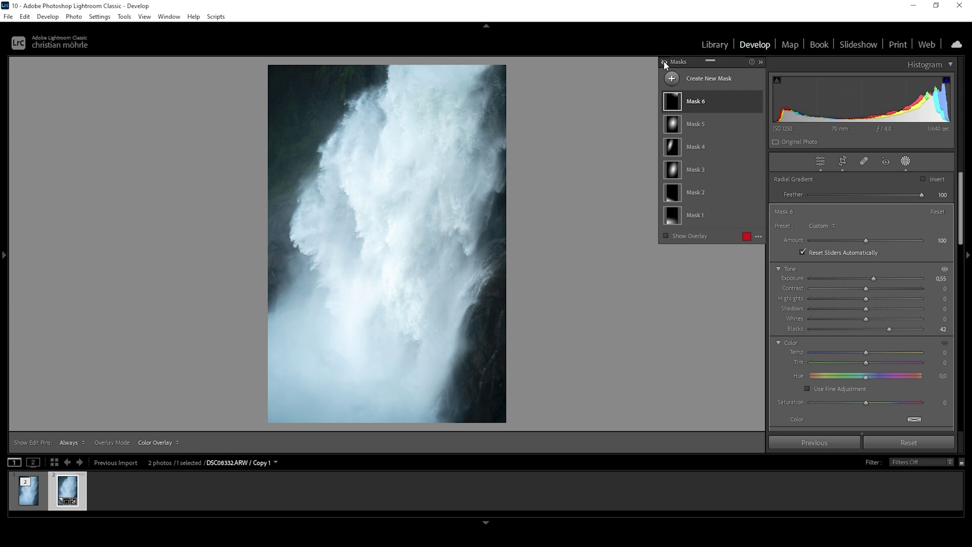
pyautogui.click(665, 63)
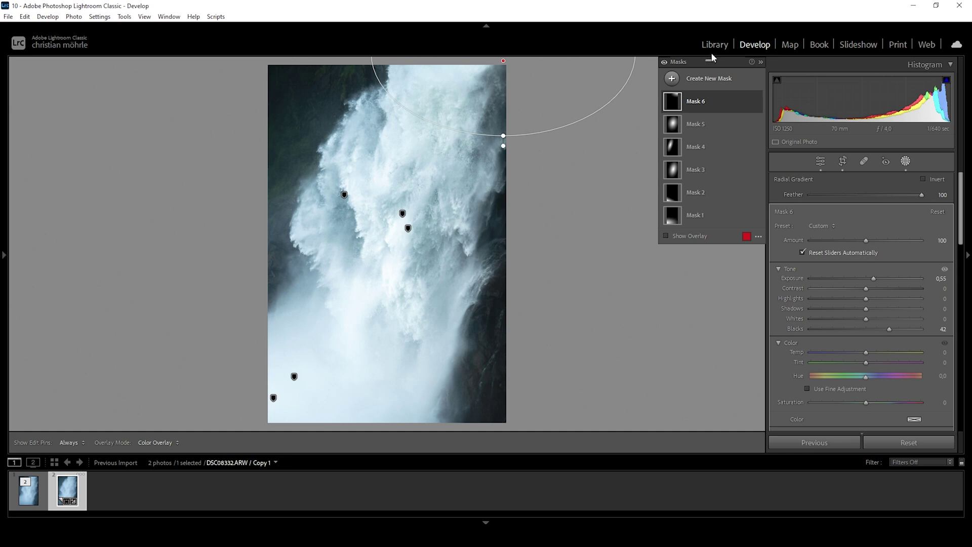
pyautogui.click(906, 163)
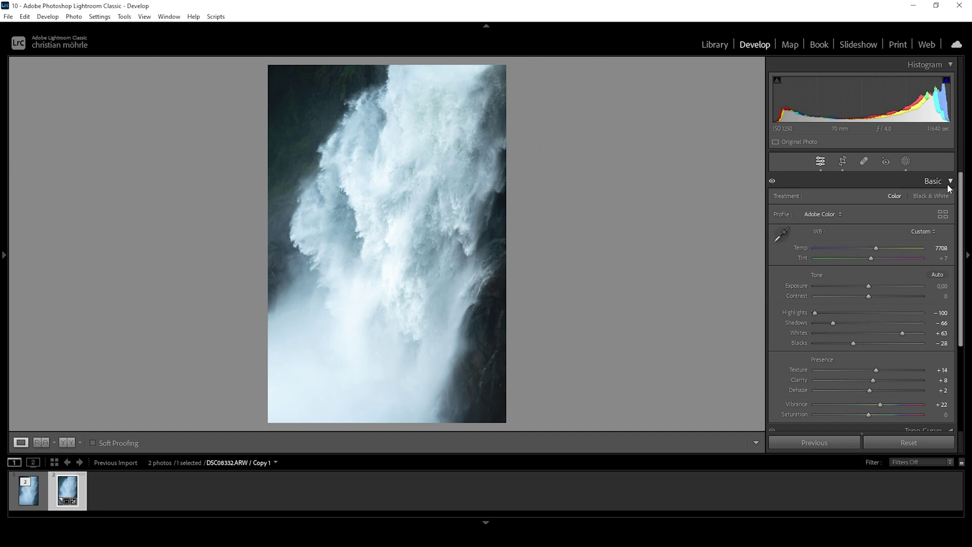
pyautogui.click(950, 182)
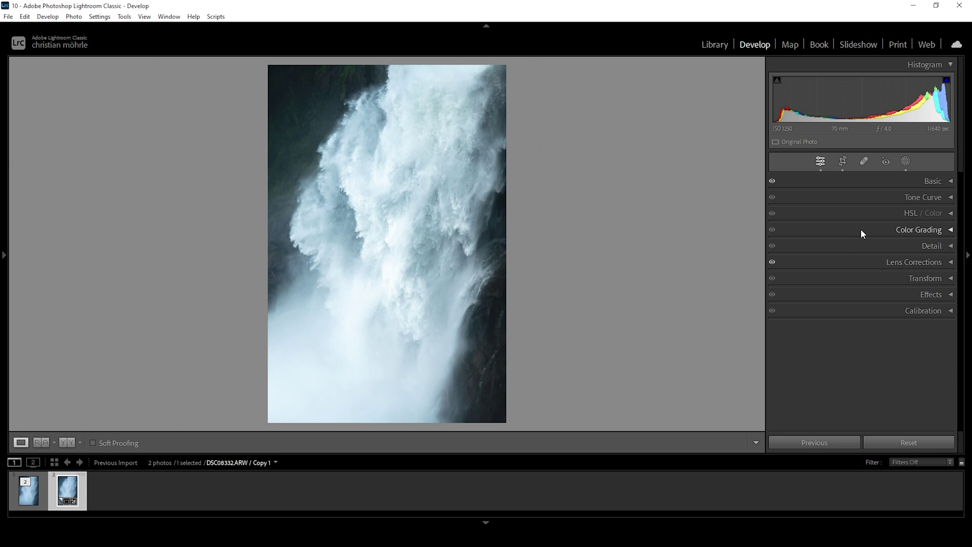
# - In HSL Saturation, lower Green to -28 and Blue to -35
pyautogui.click(951, 212)
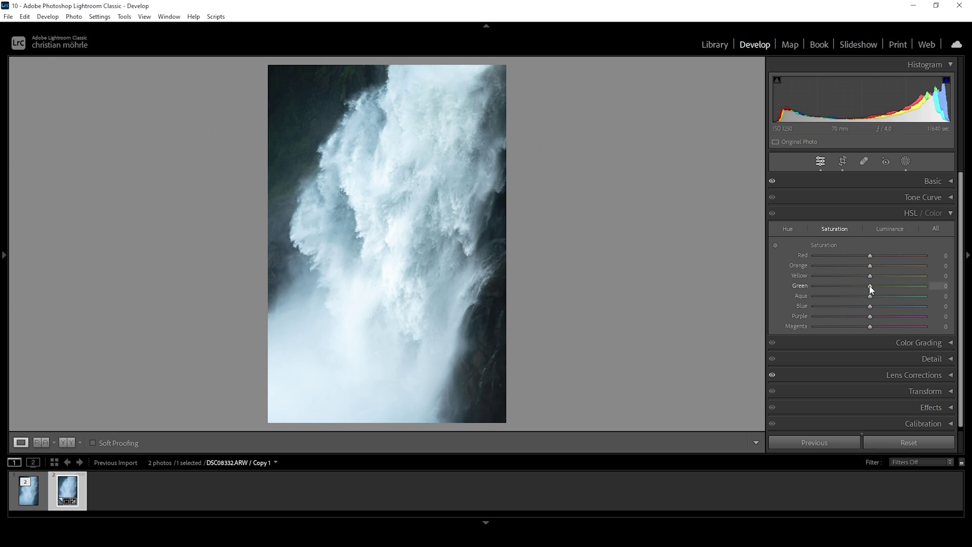
pyautogui.moveTo(870, 286); pyautogui.dragTo(850, 306)
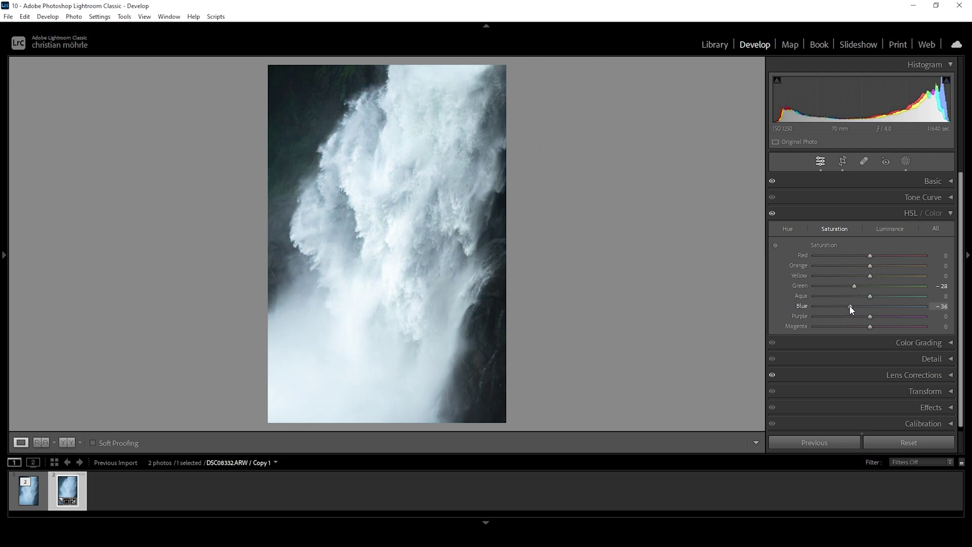
pyautogui.moveTo(850, 307); pyautogui.dragTo(849, 308)
pyautogui.click(950, 343)
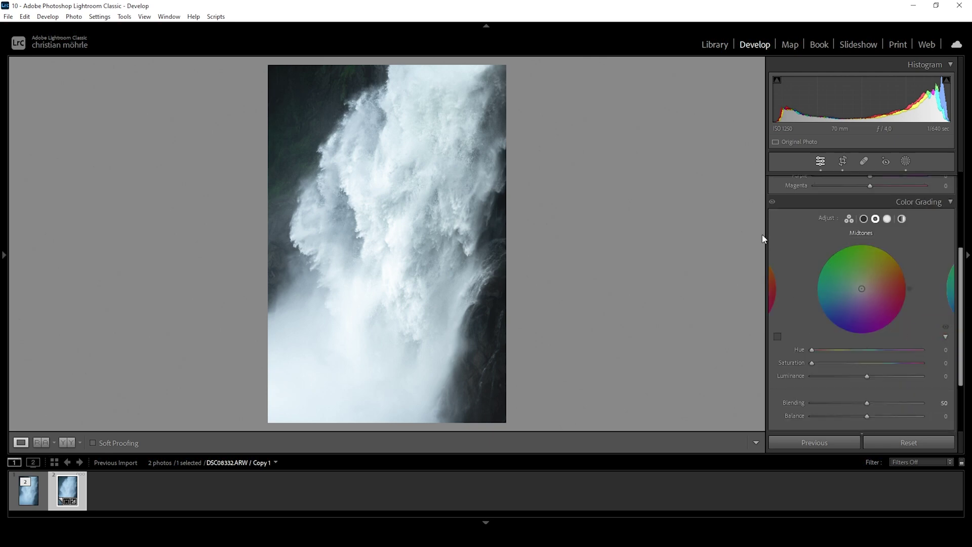
# - Give the shadows a cool blue grade with hue 226 and saturation 5
pyautogui.click(865, 223)
pyautogui.moveTo(810, 351); pyautogui.dragTo(882, 359)
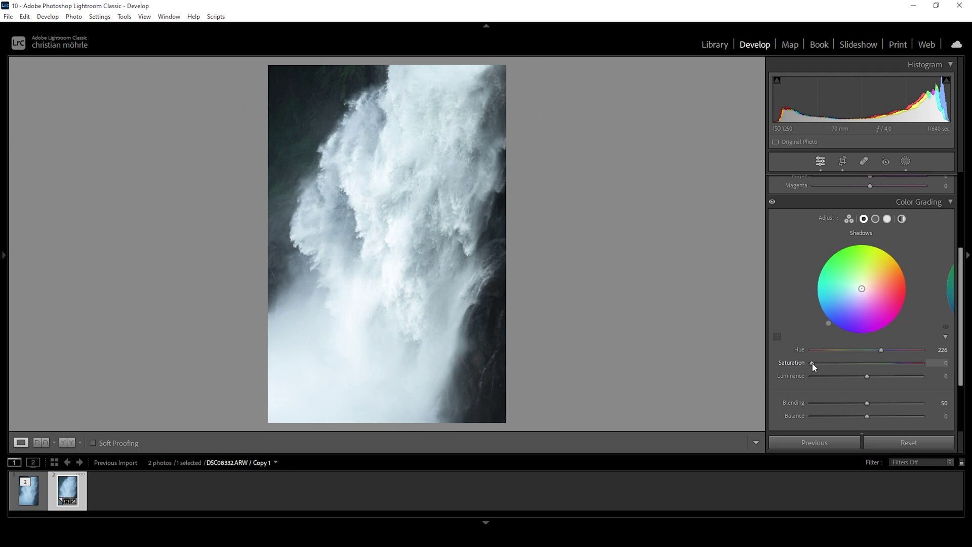
pyautogui.moveTo(812, 363); pyautogui.dragTo(818, 363)
# - Tint the midtones with hue 223 and saturation 6
pyautogui.click(875, 219)
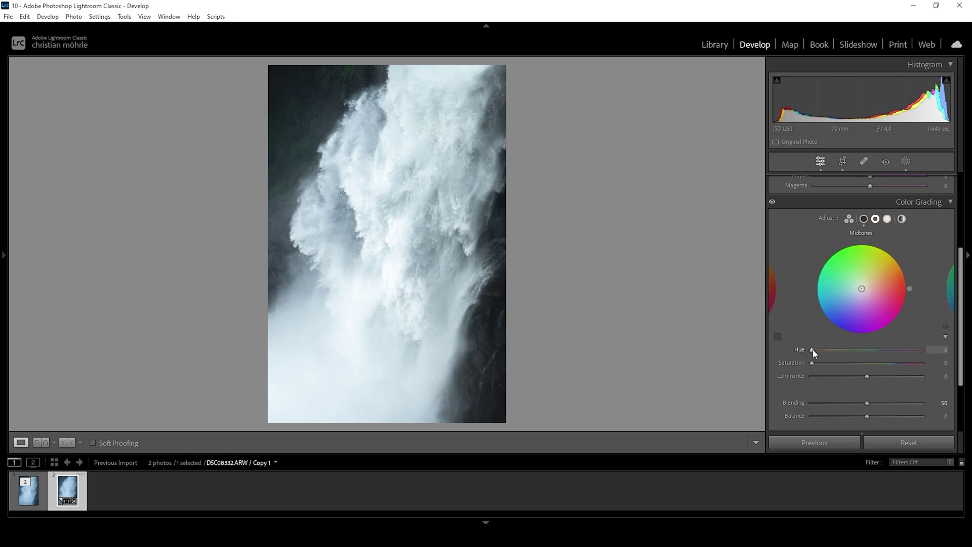
pyautogui.moveTo(812, 349); pyautogui.dragTo(880, 349)
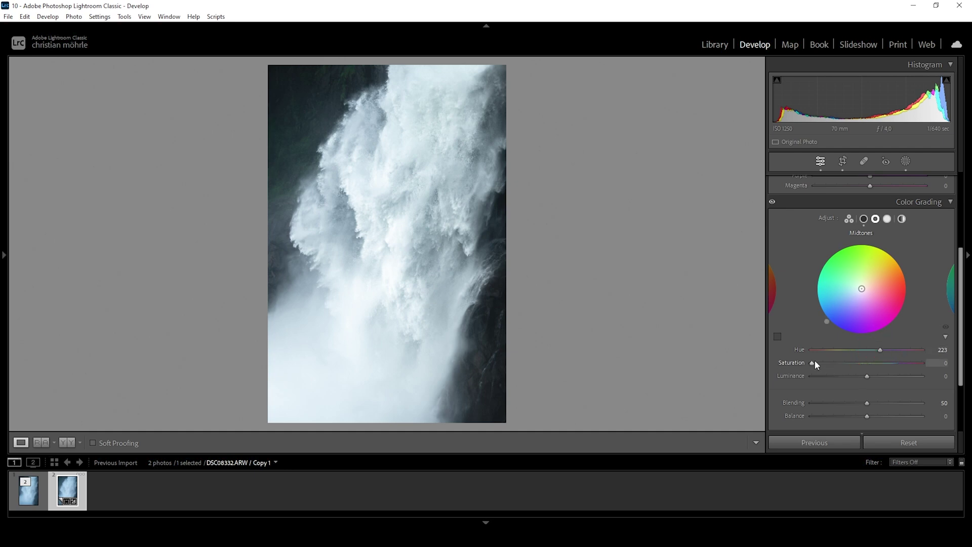
pyautogui.moveTo(813, 362); pyautogui.dragTo(818, 363)
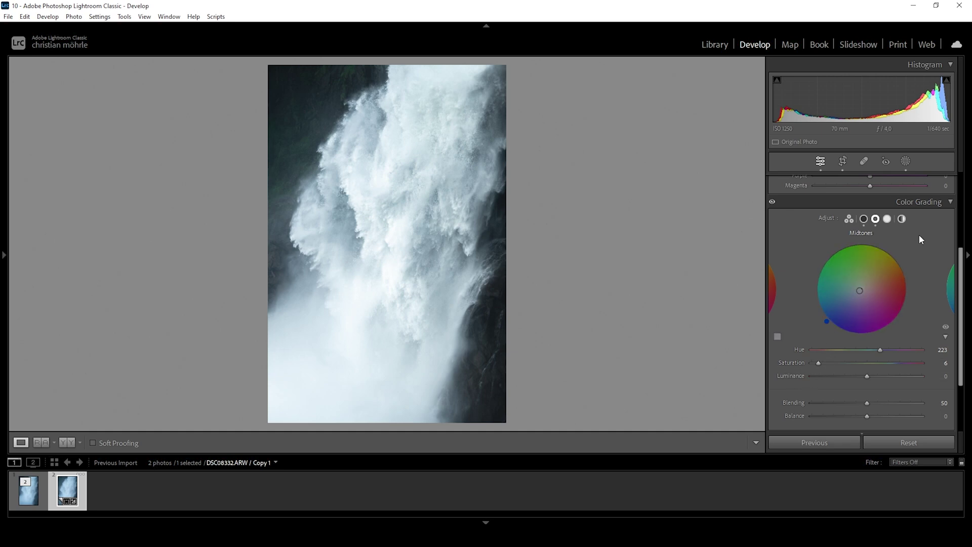
pyautogui.click(948, 202)
# - Set the Effects post-crop vignetting amount to -6 to gently darken the edges
pyautogui.click(952, 208)
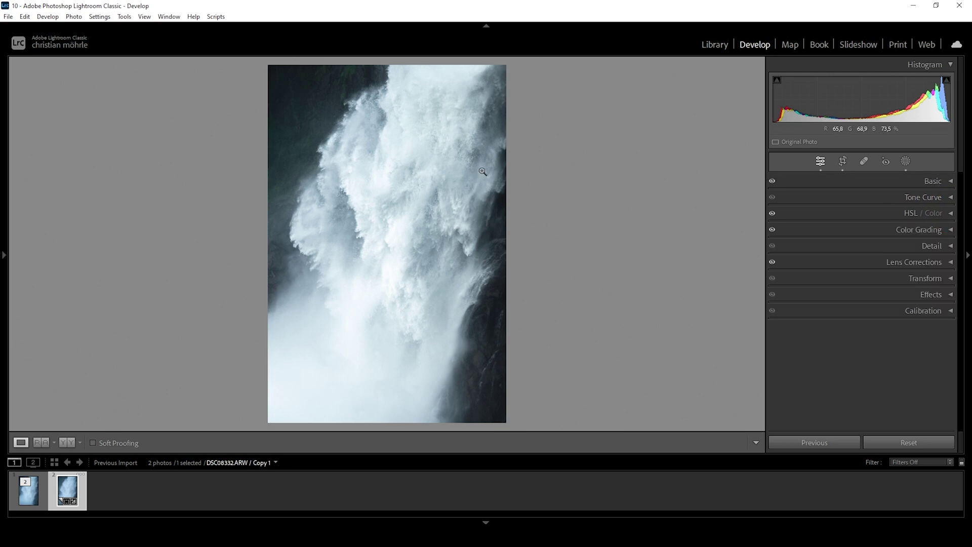
pyautogui.click(952, 295)
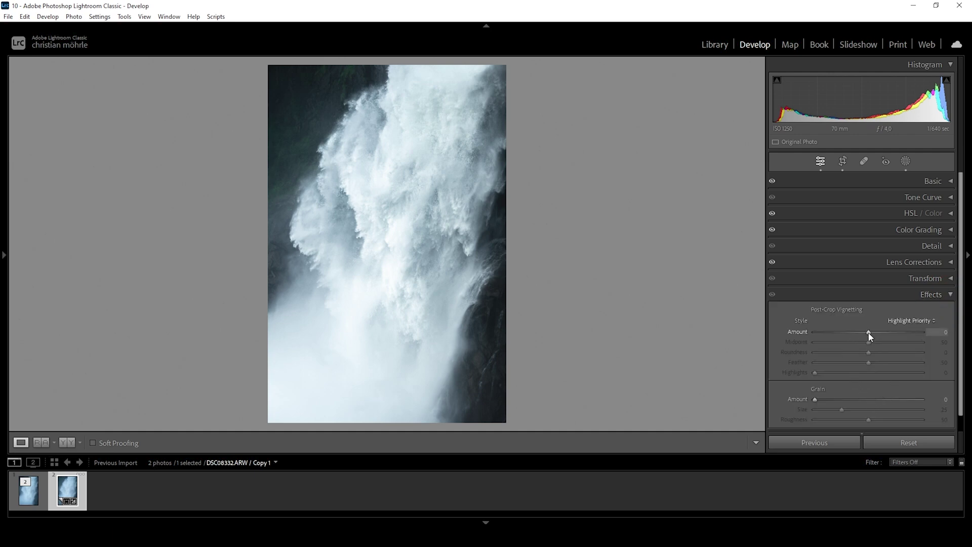
pyautogui.moveTo(868, 332); pyautogui.dragTo(866, 335)
pyautogui.click(949, 295)
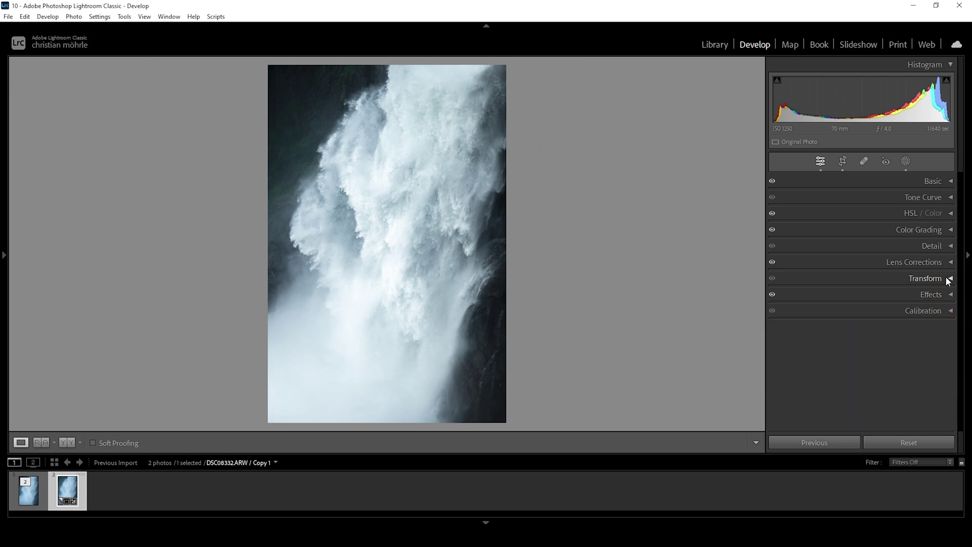
# - In Detail, set sharpening Radius 0.5, Detail 100, Masking 65 and Amount 110
pyautogui.click(951, 246)
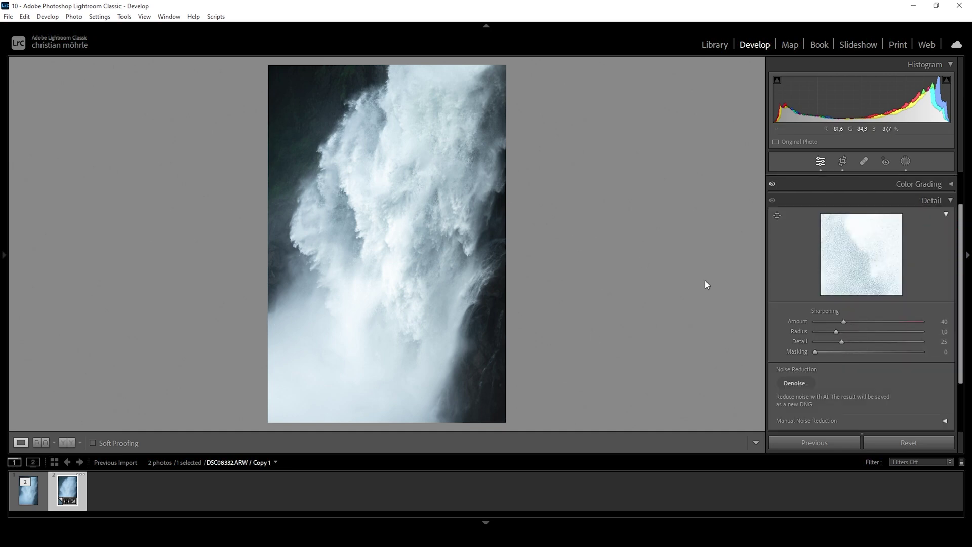
pyautogui.moveTo(834, 332); pyautogui.dragTo(971, 350)
pyautogui.moveTo(816, 355); pyautogui.dragTo(885, 361)
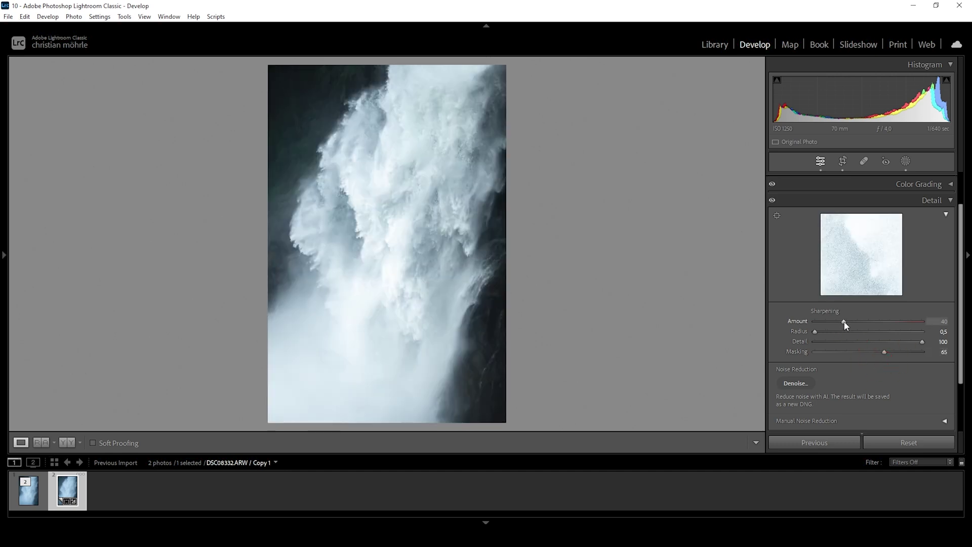
pyautogui.moveTo(887, 323); pyautogui.dragTo(893, 324)
pyautogui.click(948, 200)
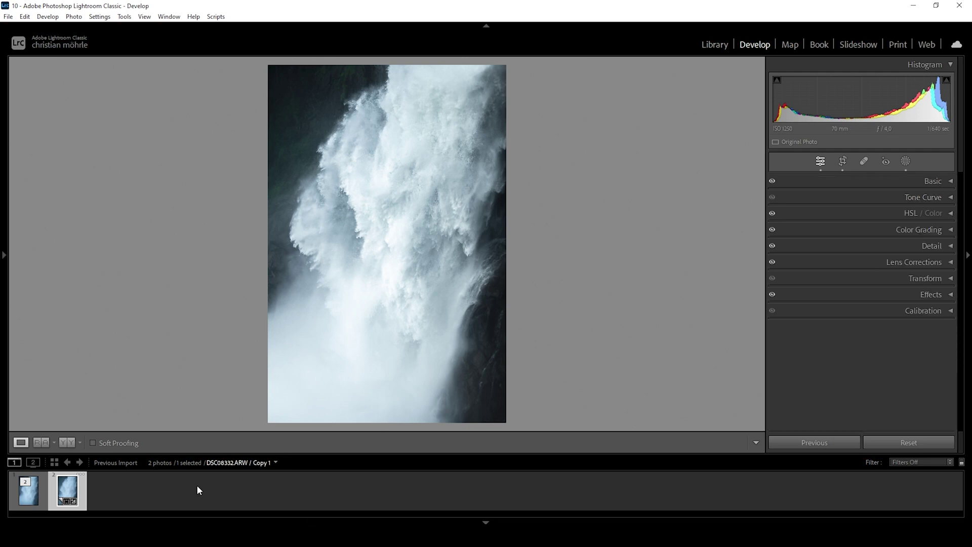
# - Switch to Reference view, placing the original waterfall photo beside the edited copy
pyautogui.click(42, 443)
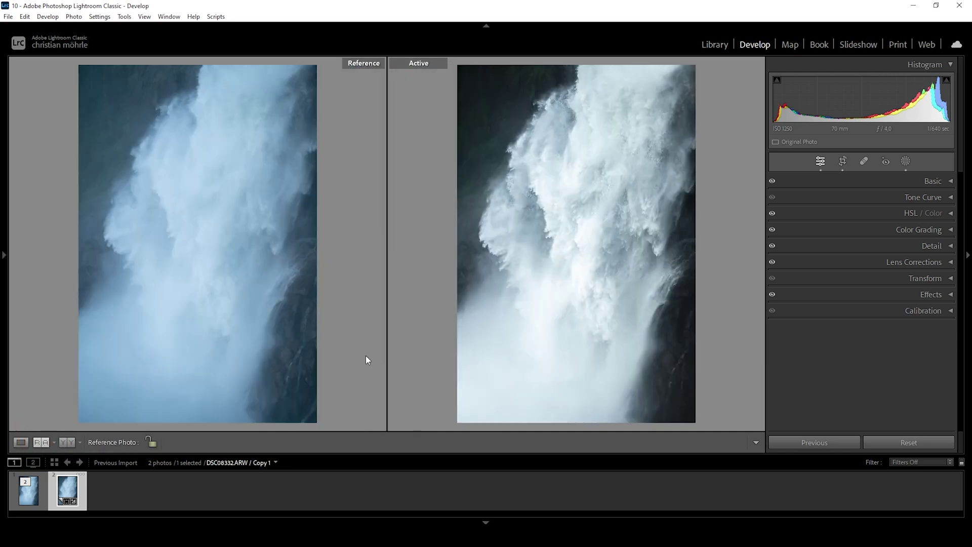